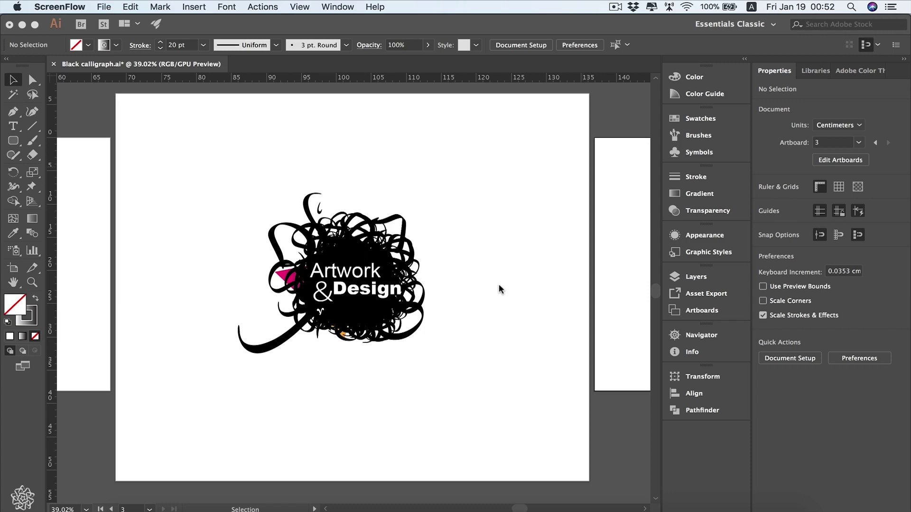
Show the document's layers and collapse the contents of Layer 1.
click(708, 194)
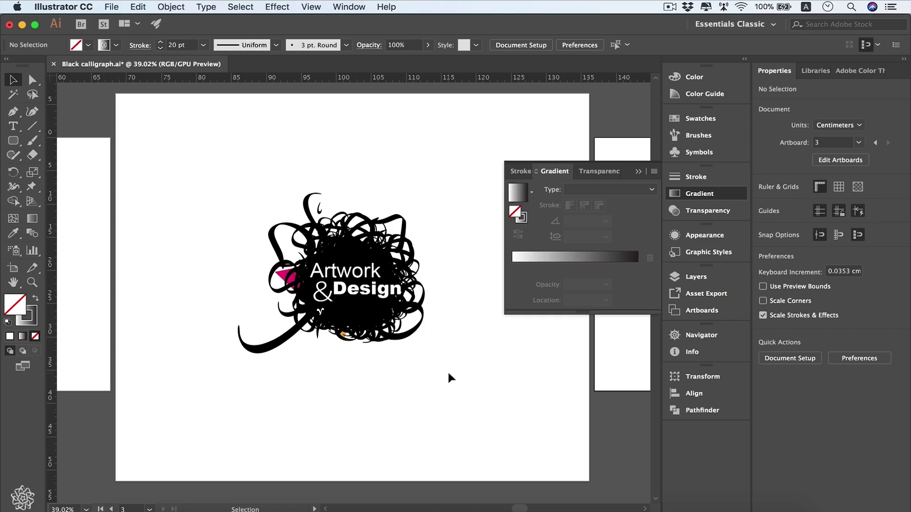
click(697, 276)
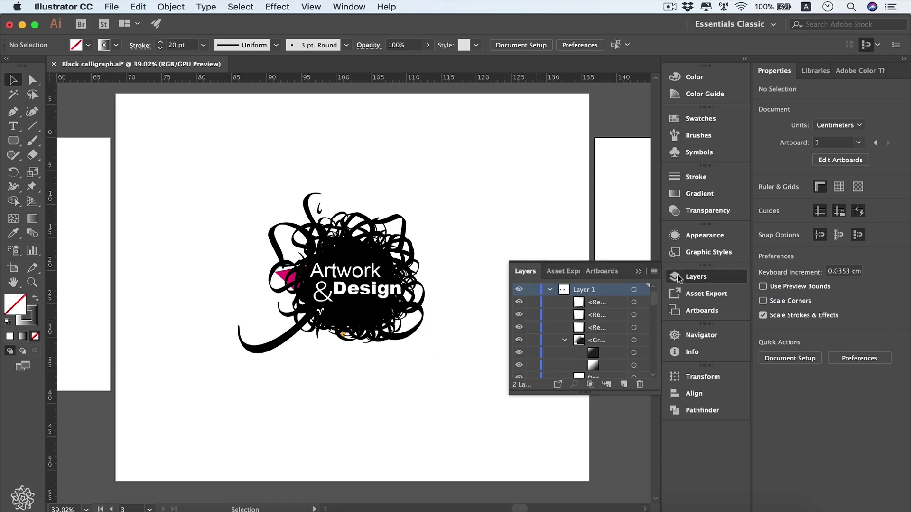
click(551, 290)
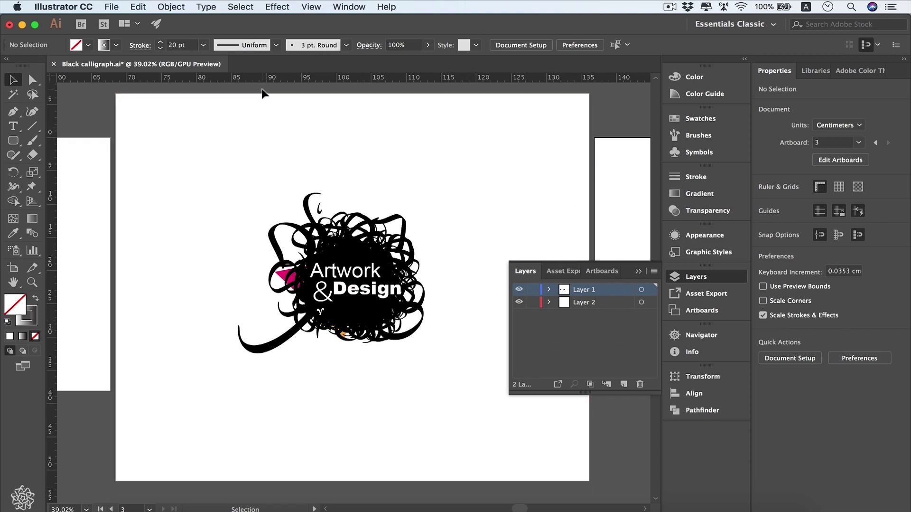
Select the background rectangle on Layer 2 and fill it with the default white-to-black linear gradient.
drag(262, 89, 295, 114)
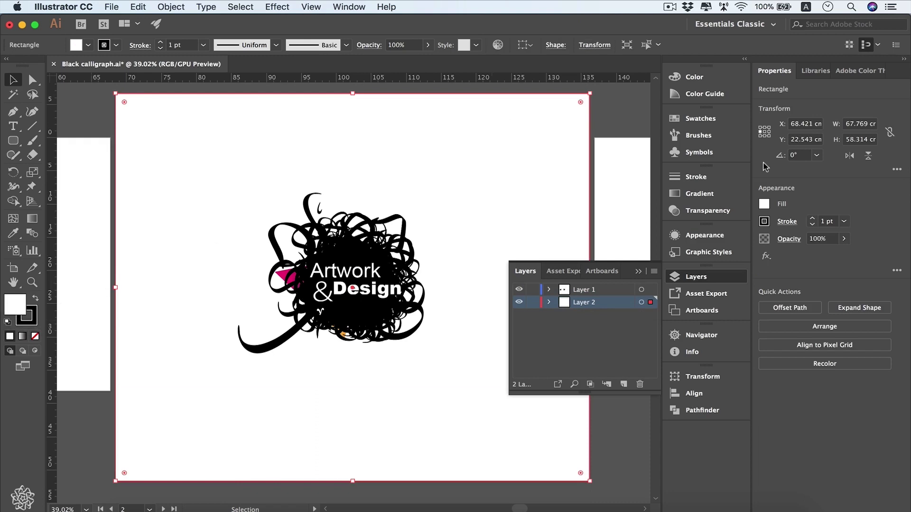
click(699, 193)
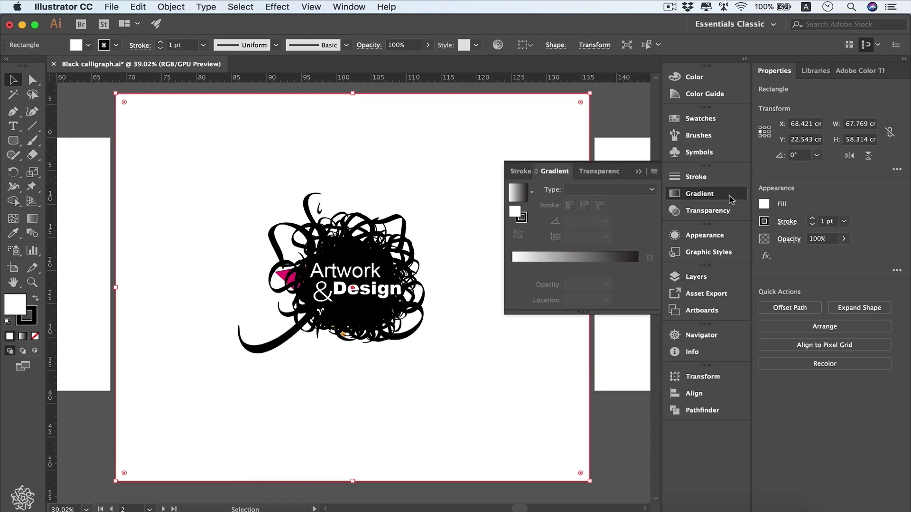
click(518, 194)
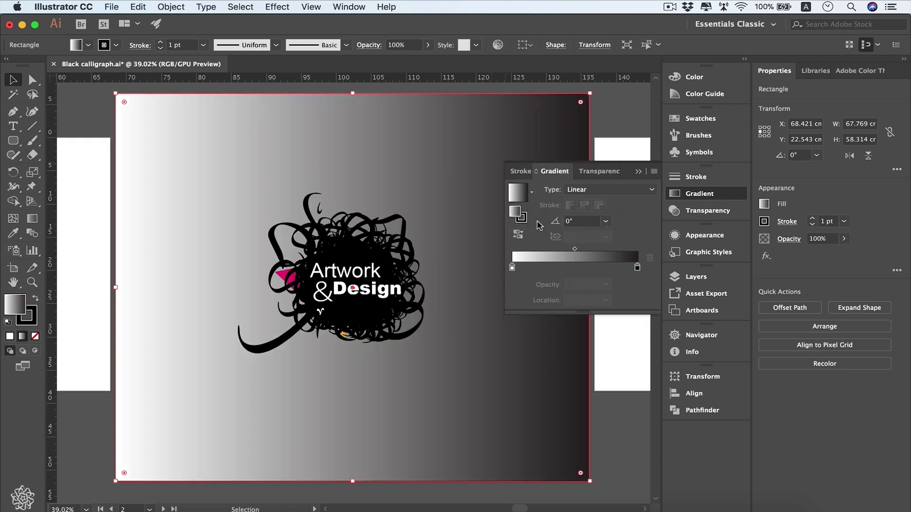
Check the preset gradient list and open the Gems and Jewels gradient swatch library.
click(532, 192)
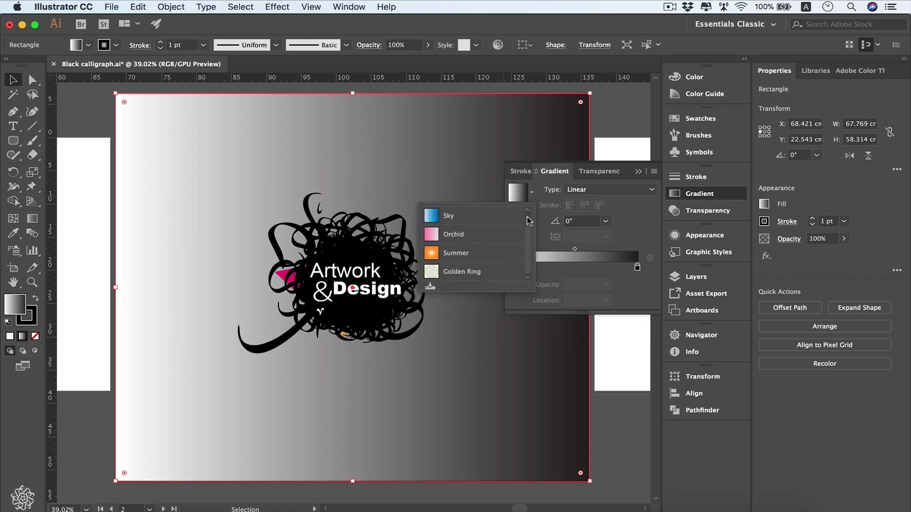
scroll(531, 221, up, 1)
click(717, 120)
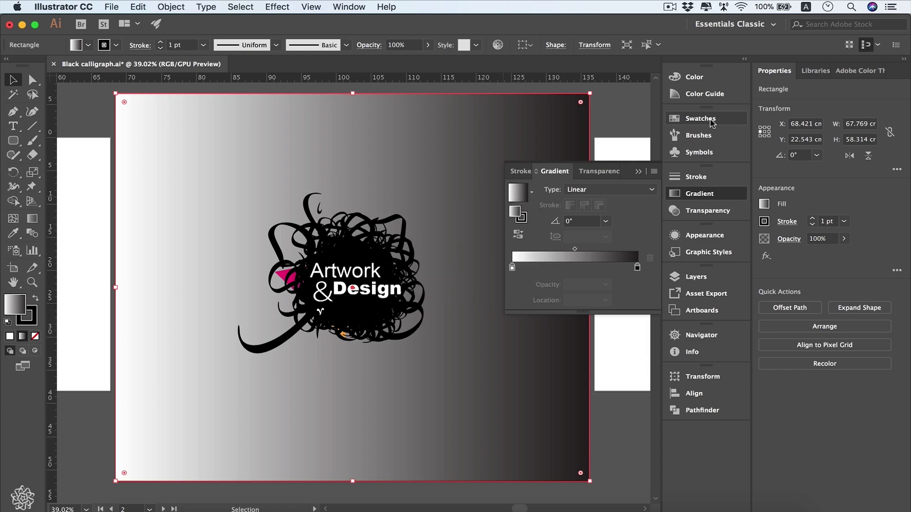
click(716, 120)
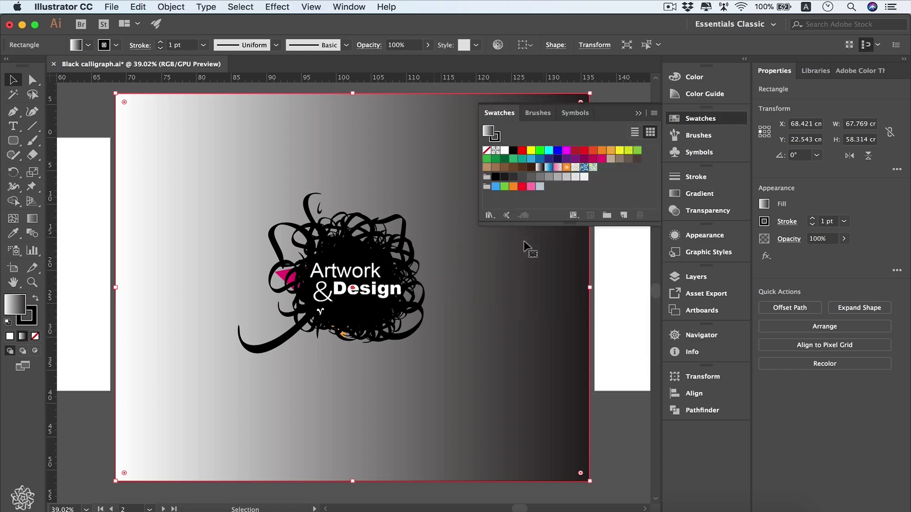
click(490, 215)
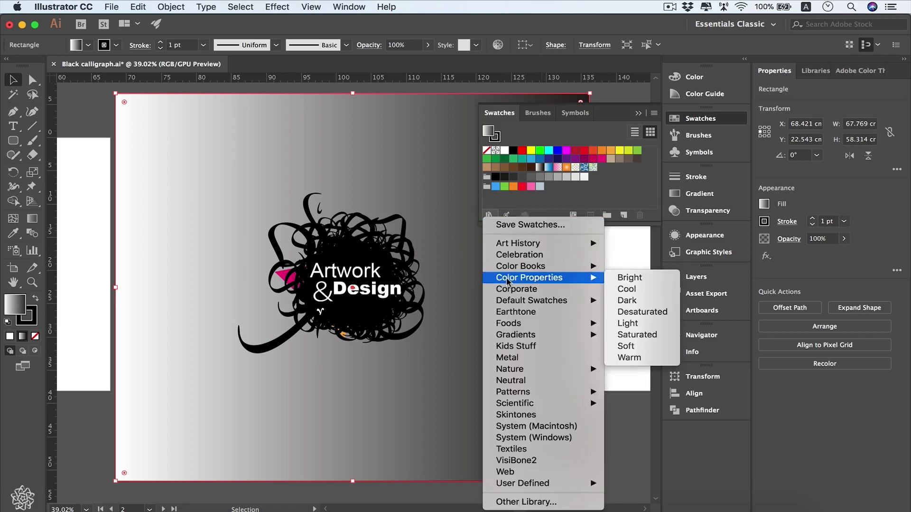
mouse_move(517, 338)
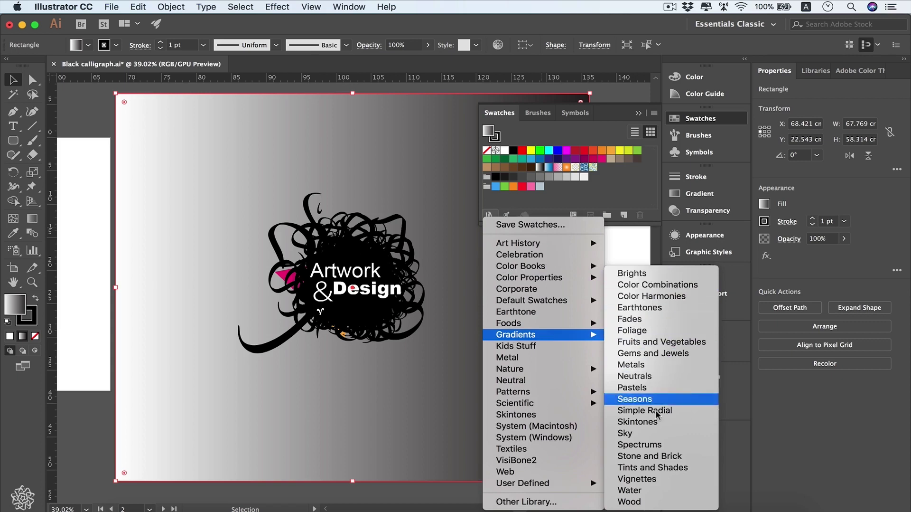
click(706, 353)
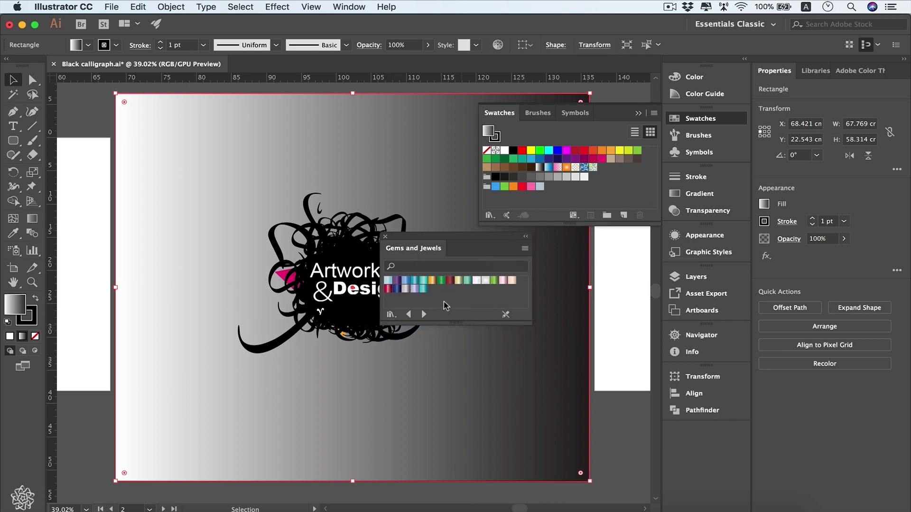
Try Amethyst, blue, red, pale multicolour and Pearl gradients from Gems and Jewels on the background rectangle.
click(397, 281)
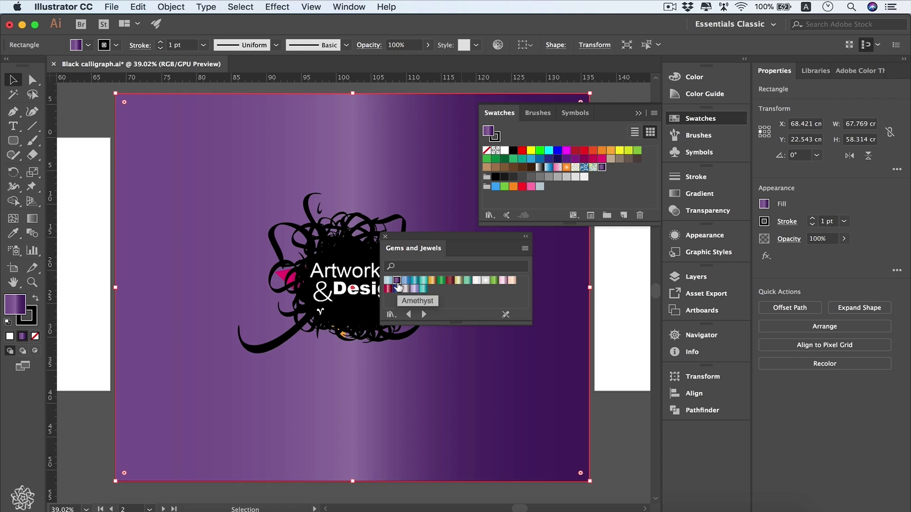
click(420, 284)
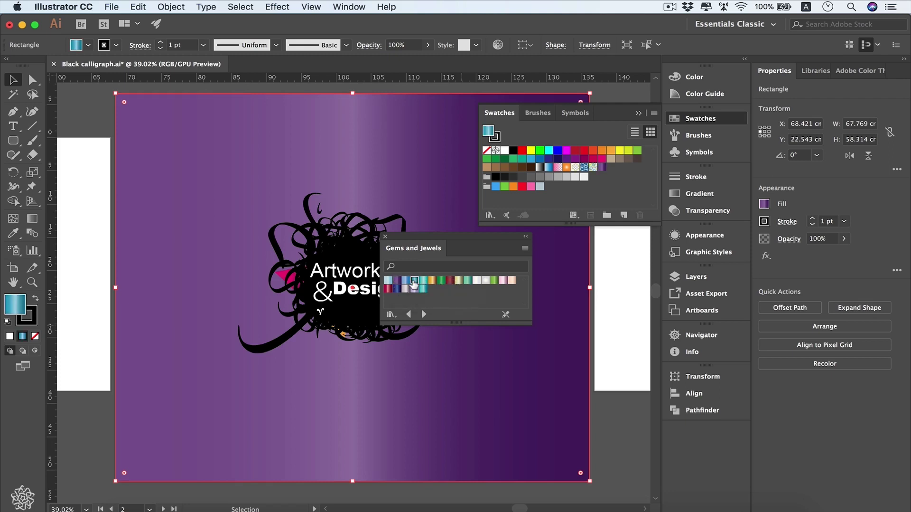
click(388, 289)
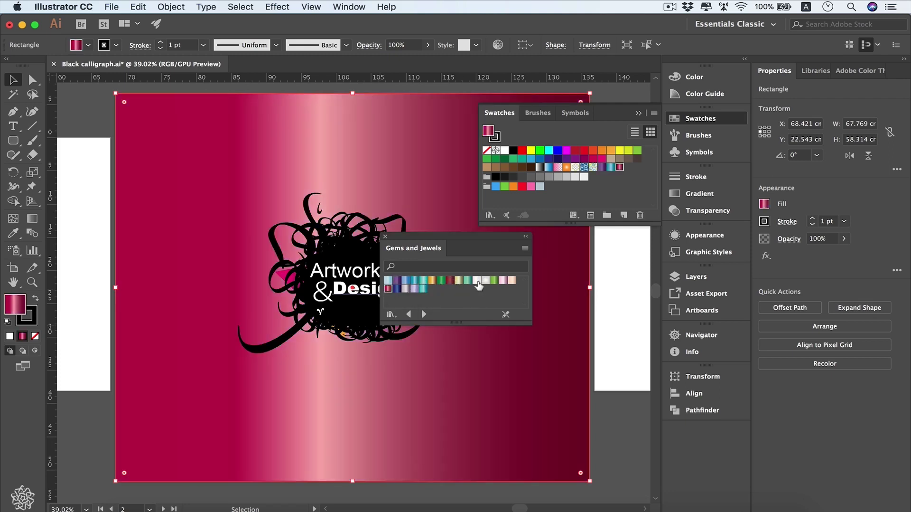
click(477, 281)
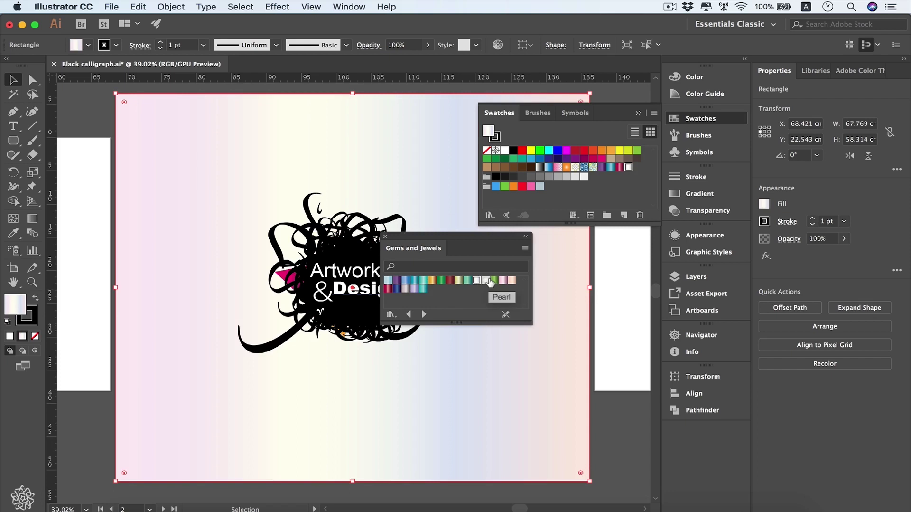
click(488, 281)
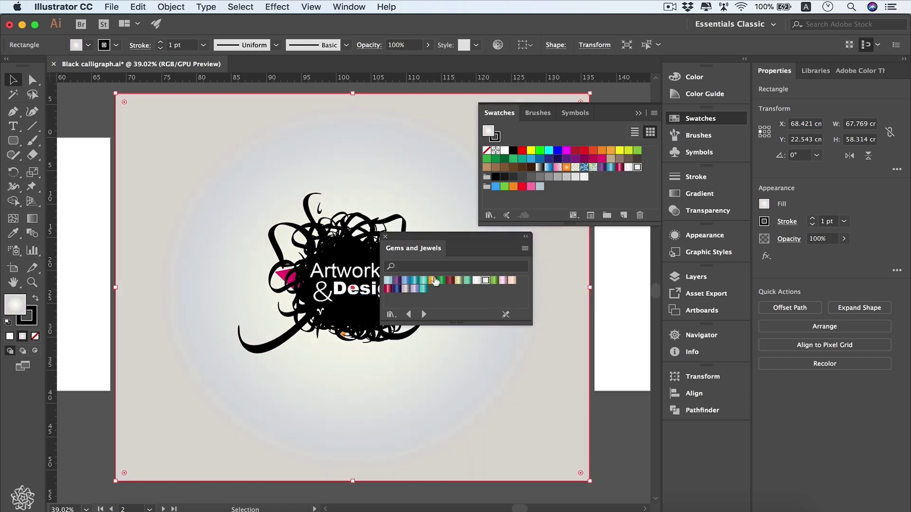
Browse the Metals, Neutrals and Pastels gradient libraries and close the library.
click(425, 314)
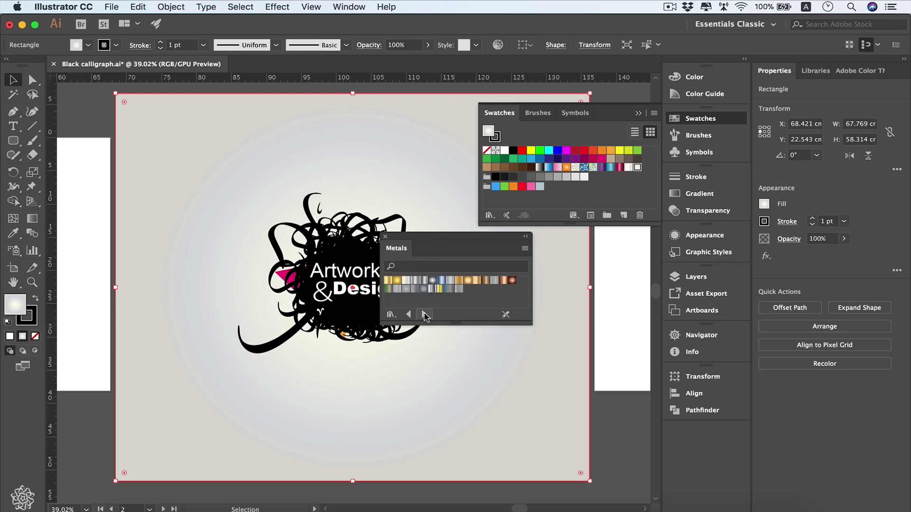
click(425, 314)
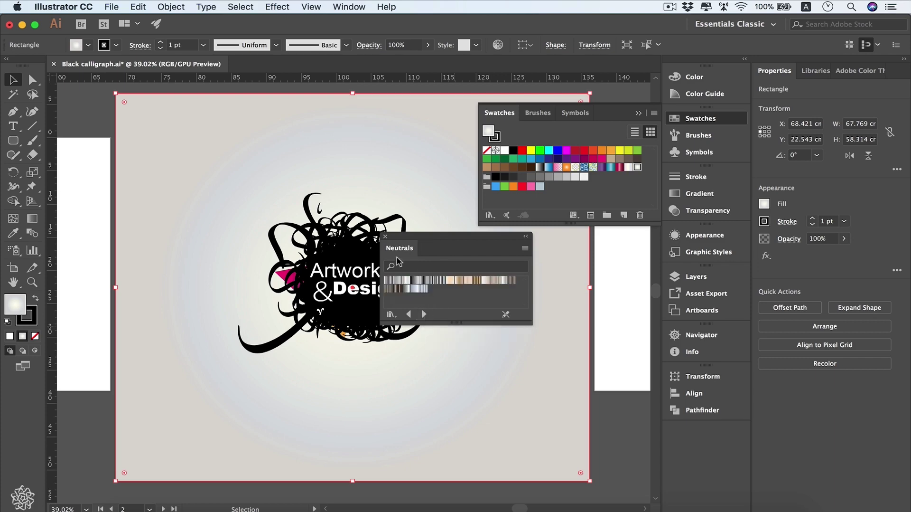
click(425, 314)
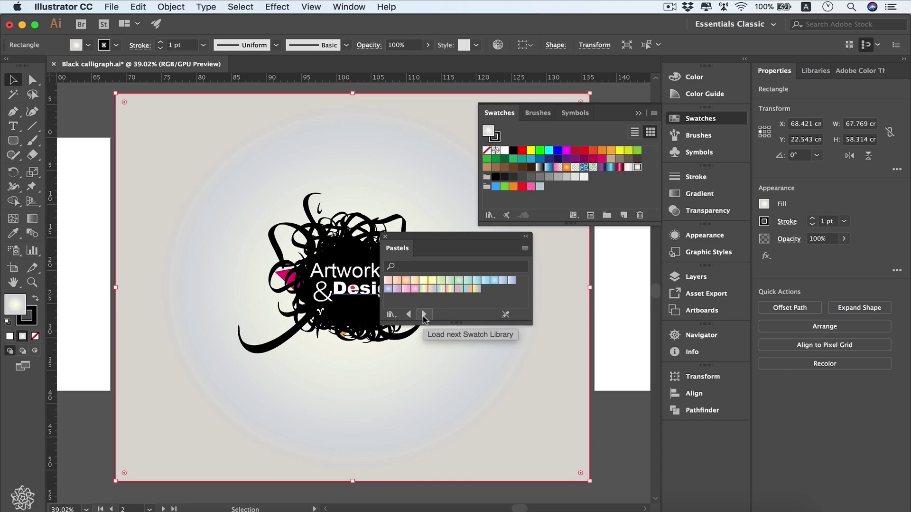
click(386, 237)
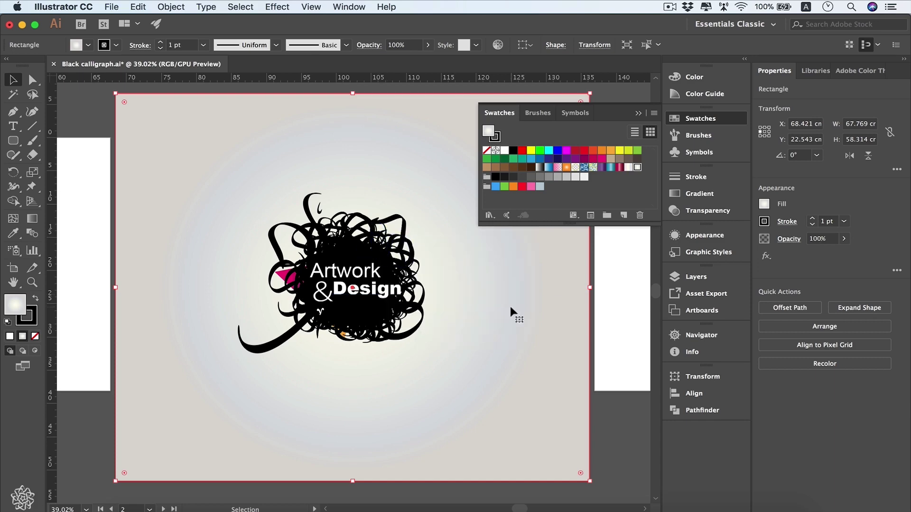
Apply the White, Black preset gradient to the background rectangle.
click(735, 194)
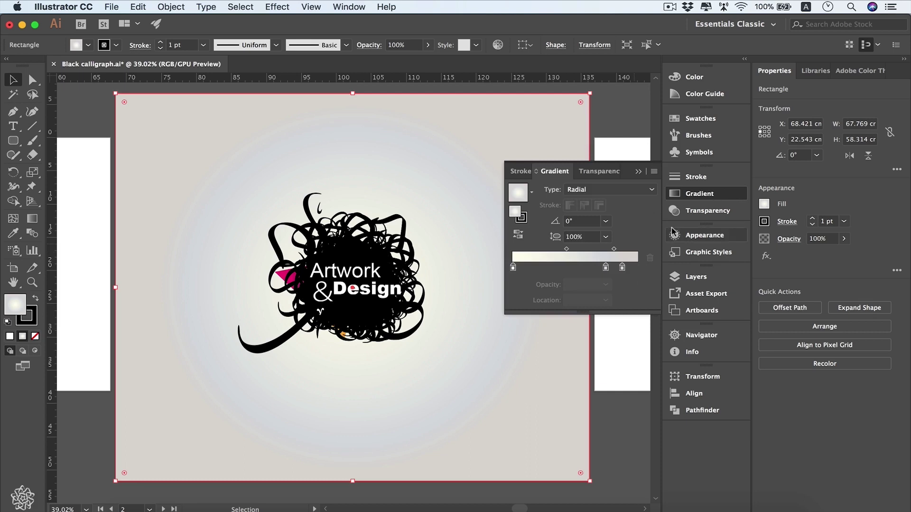
click(532, 193)
drag(528, 261, 529, 223)
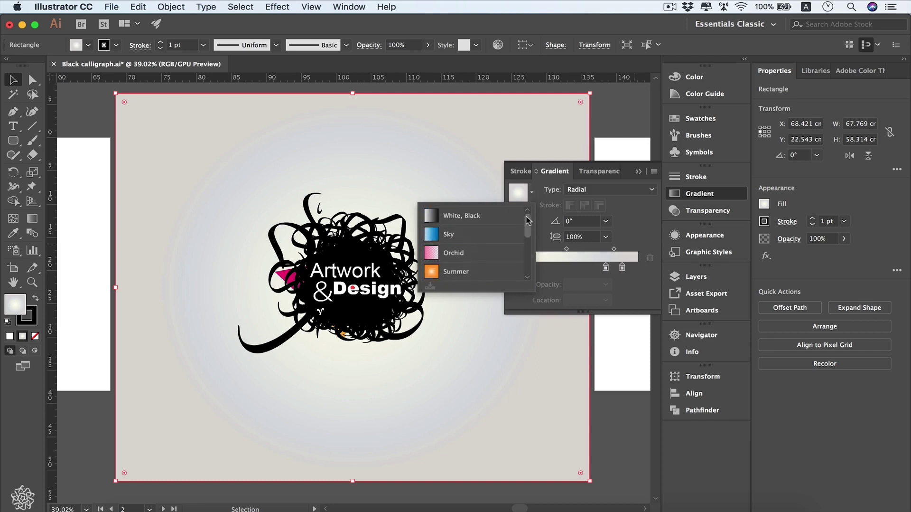
click(476, 216)
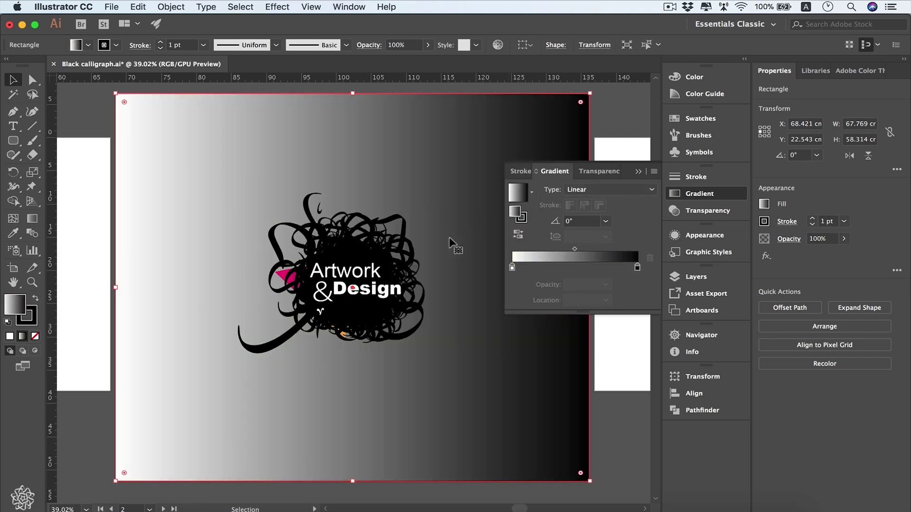
Try the Radial gradient type on the rectangle and return it to Linear.
click(651, 190)
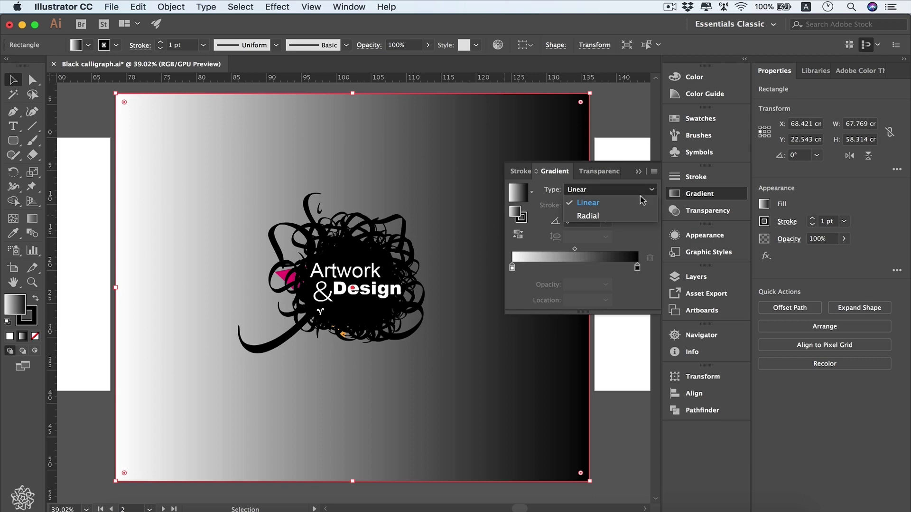
click(641, 216)
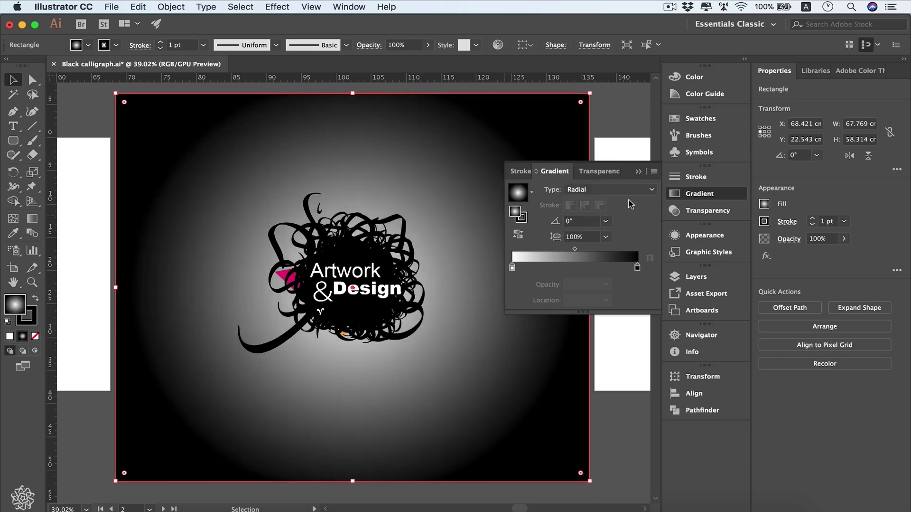
click(643, 194)
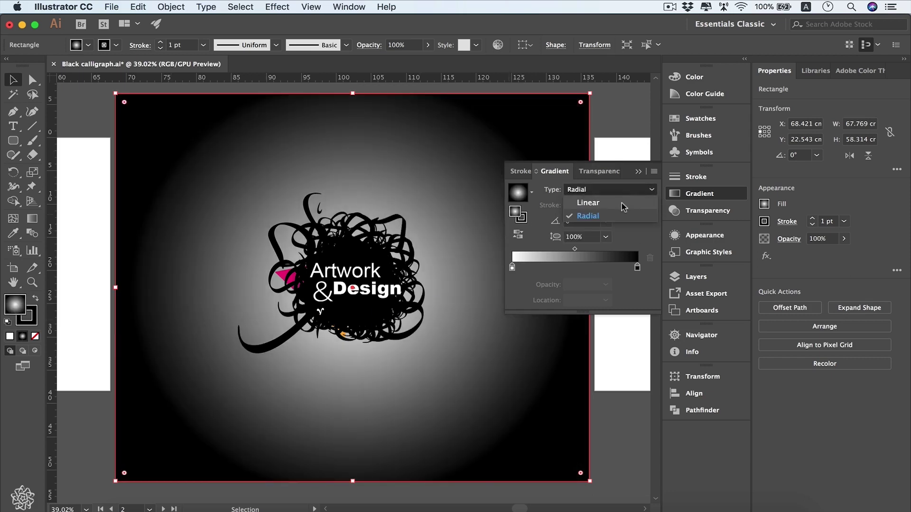
click(631, 203)
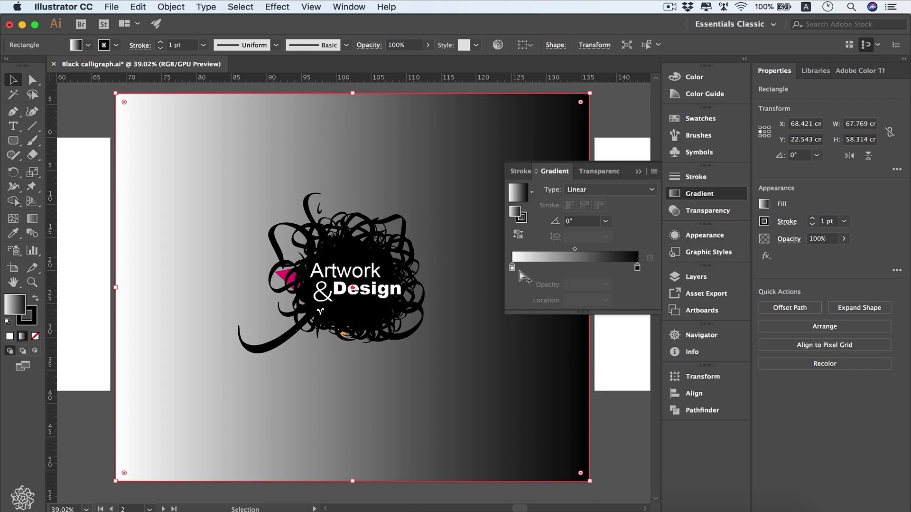
Shift the gradient midpoint to about 68% and reset its location to 50%.
drag(575, 252, 597, 250)
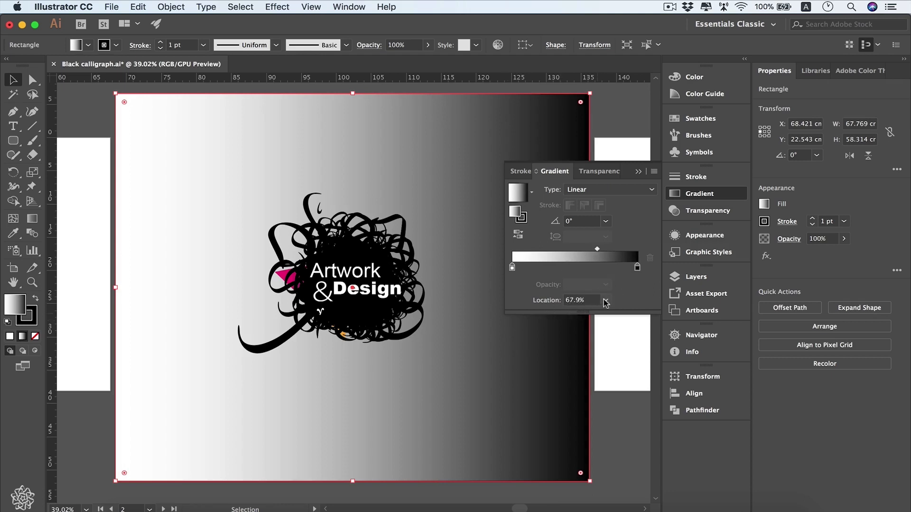
click(607, 301)
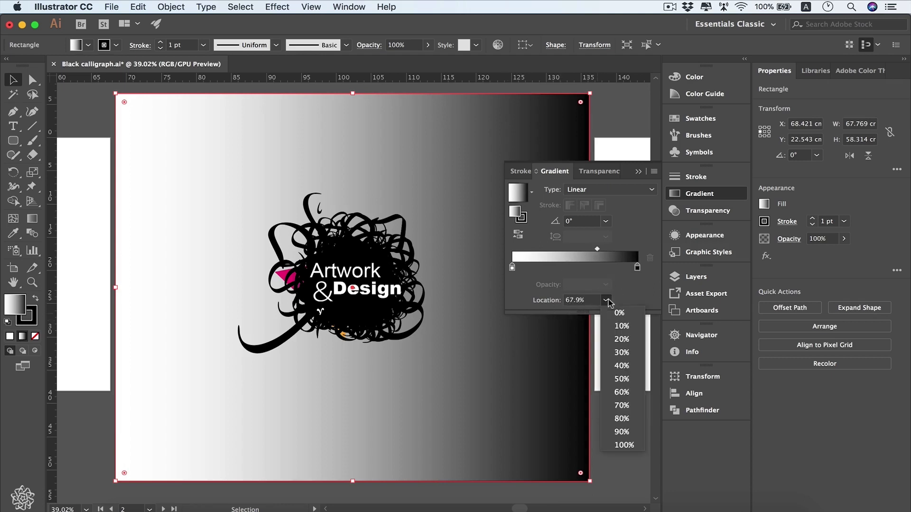
click(636, 380)
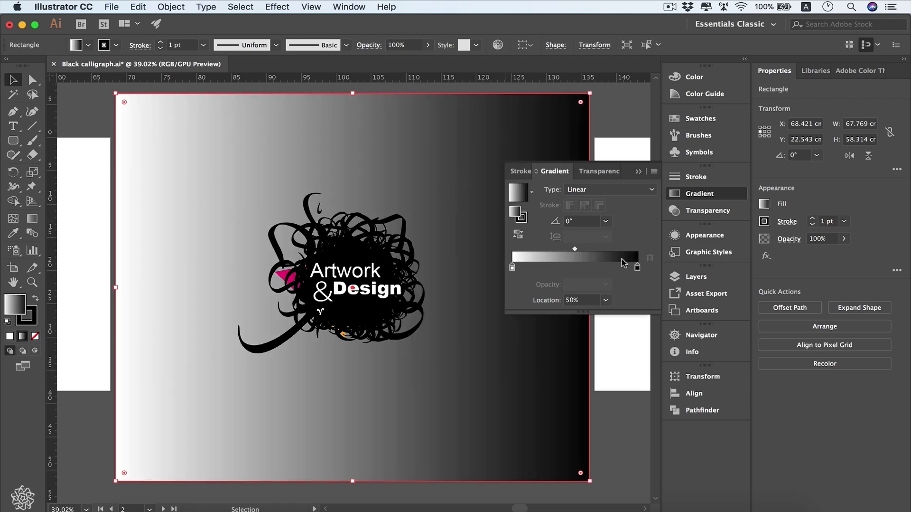
Set the gradient midpoint's location to 80%.
click(606, 300)
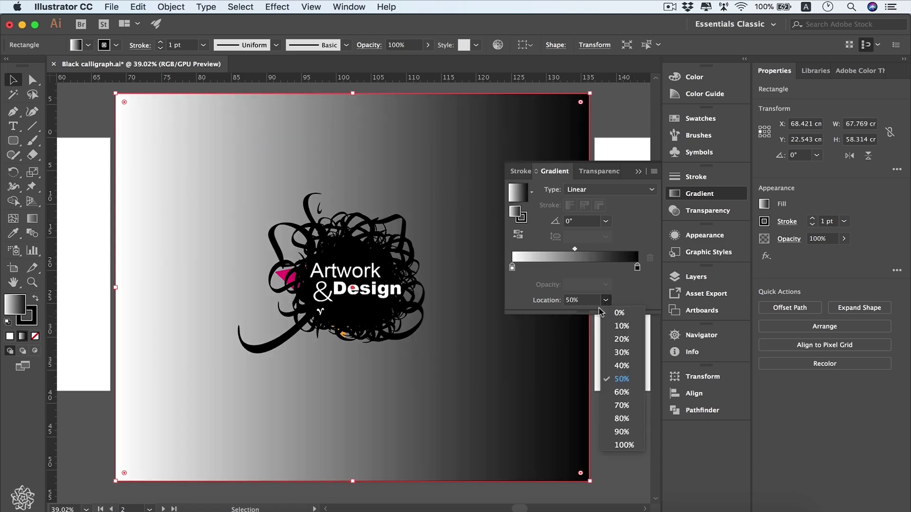
click(623, 419)
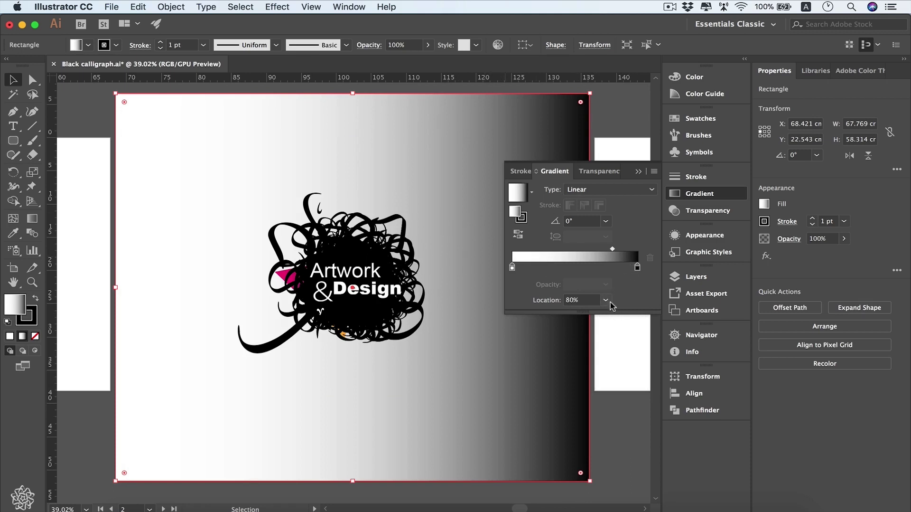
Recolour the gradient's black end stop to dark red with a red value of 164 (A40000).
double_click(637, 268)
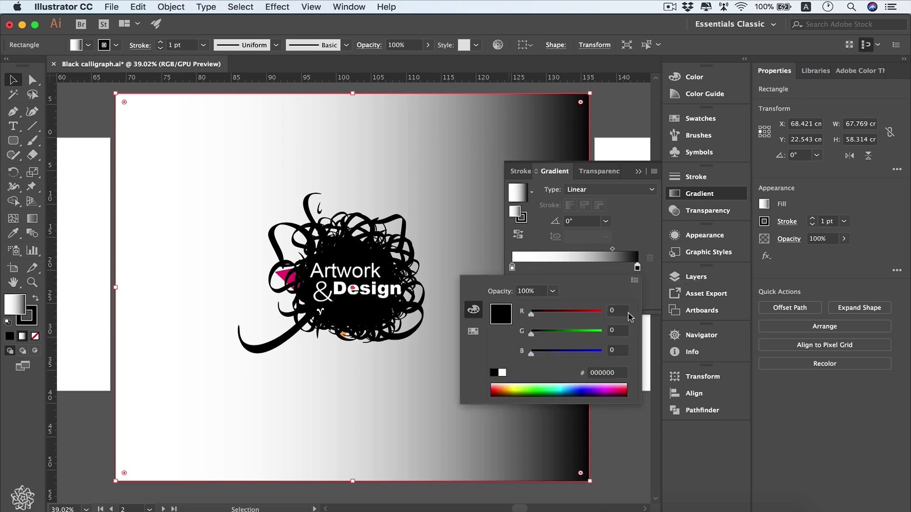
drag(532, 314, 578, 316)
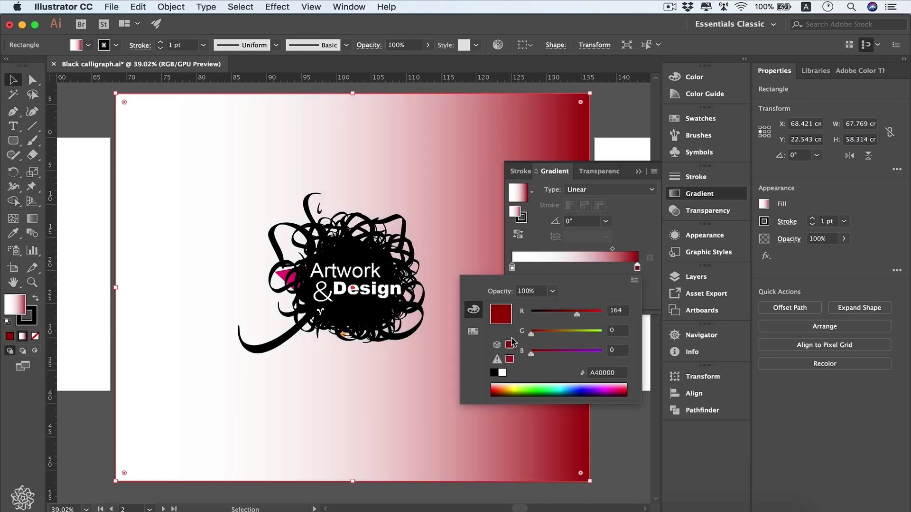
Recolour the gradient's dark red end stop with the magenta swatch and switch it to a mid-grey swatch.
click(476, 336)
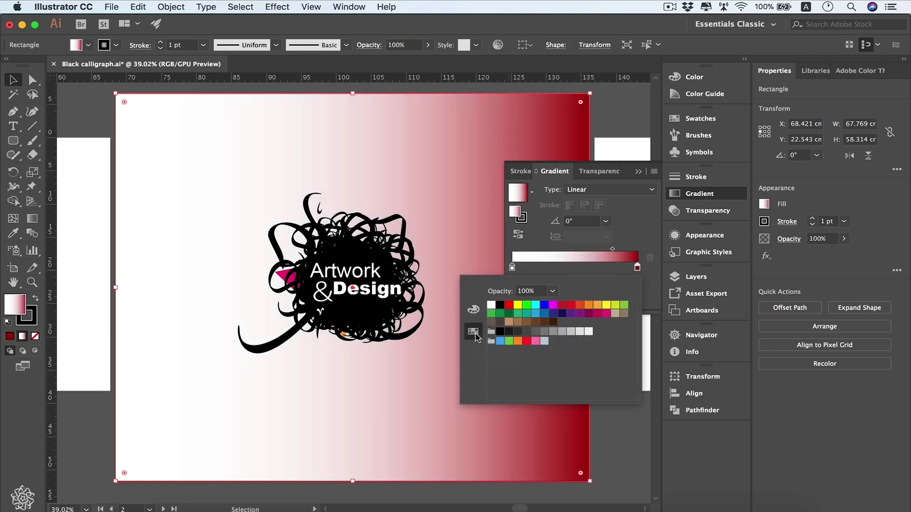
click(608, 313)
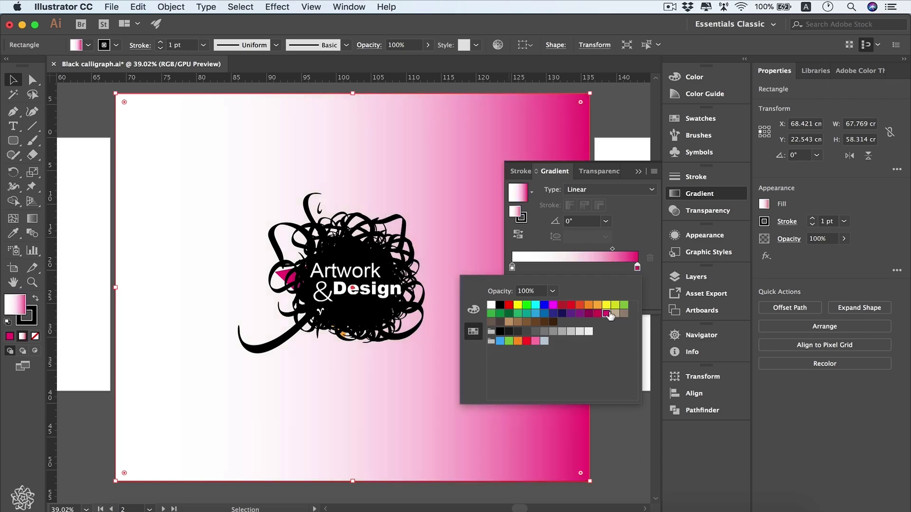
click(554, 331)
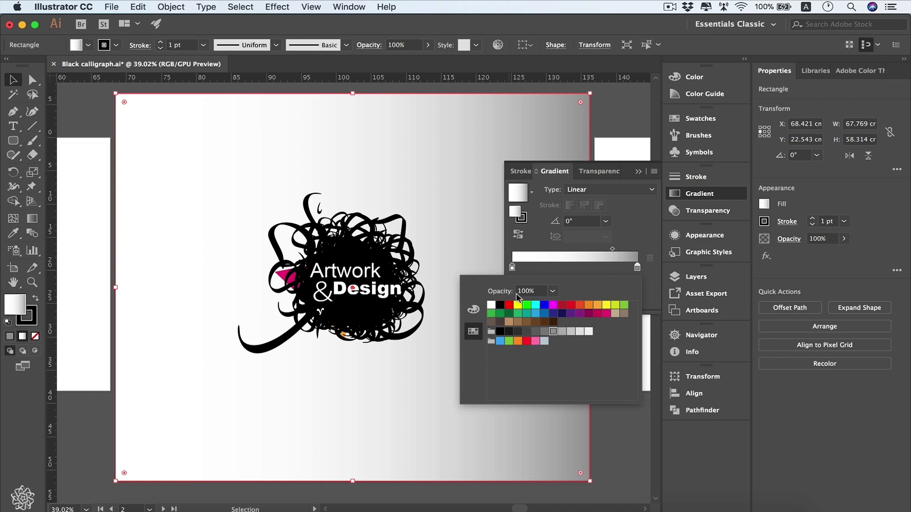
Try 30% opacity on the gradient's grey end stop and return it to 100%.
click(553, 291)
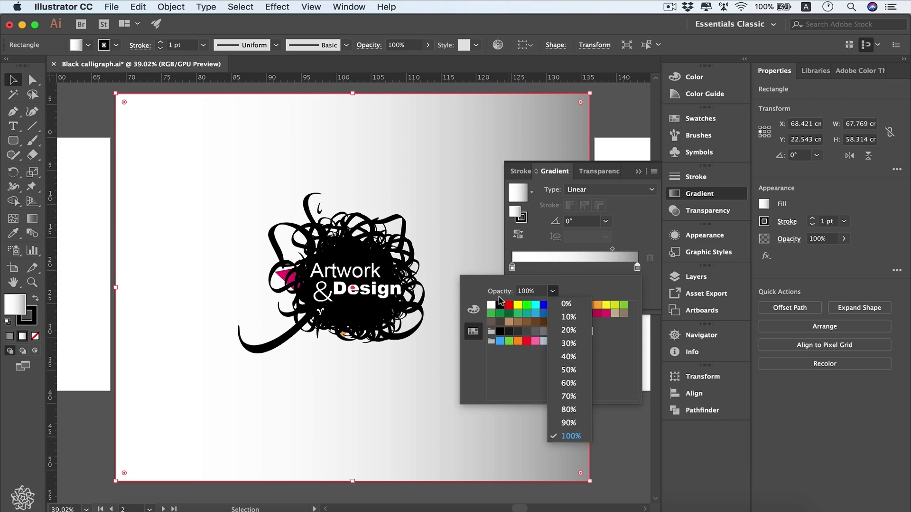
click(569, 343)
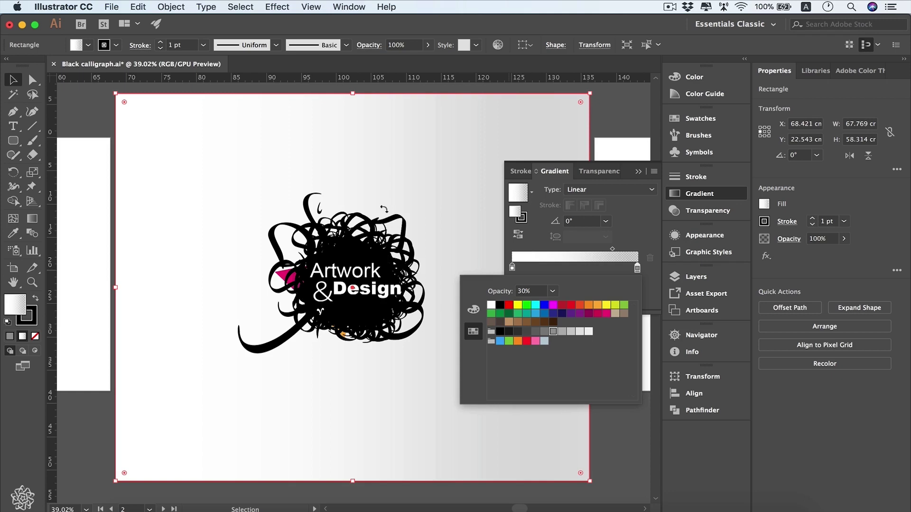
click(552, 291)
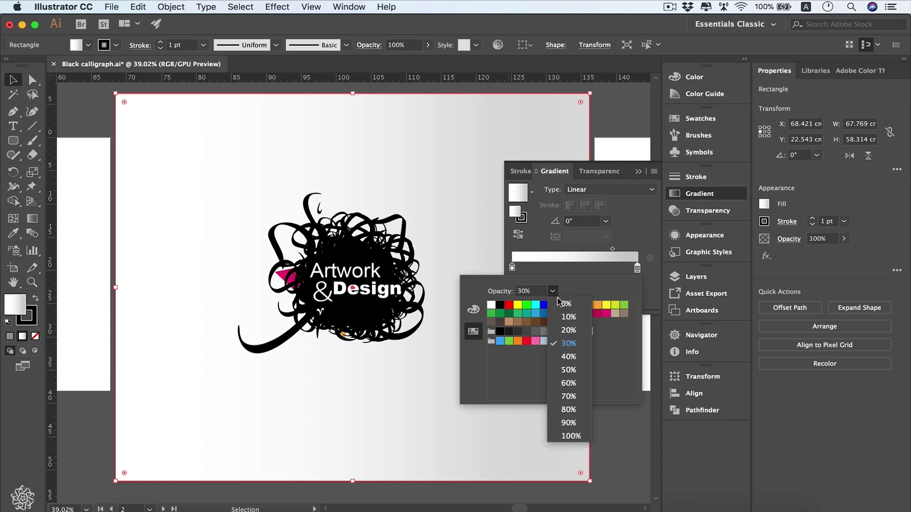
click(567, 436)
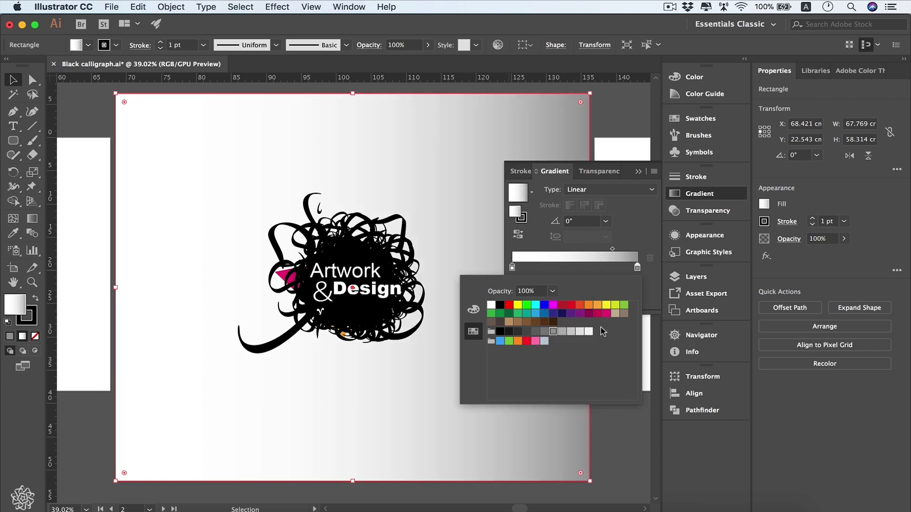
Recolour the gradient's end stop with the magenta swatch and its white start stop with the orange swatch.
click(609, 314)
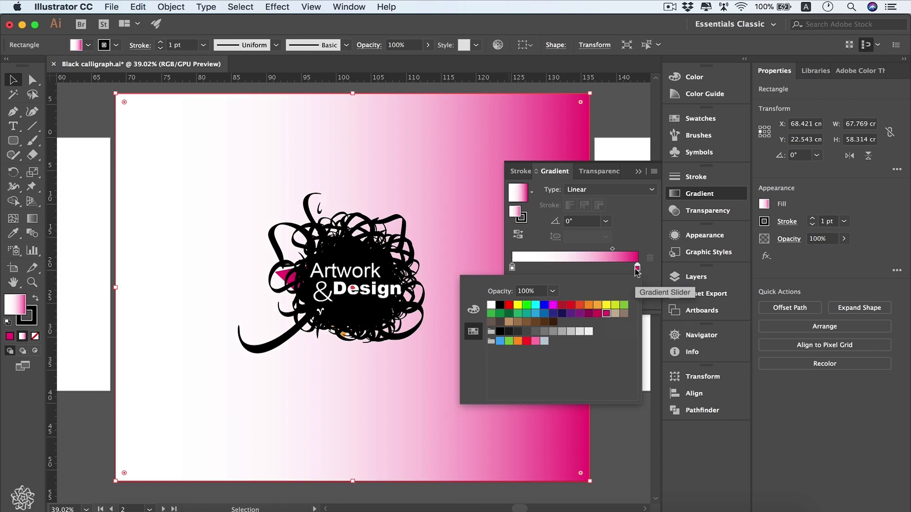
double_click(513, 268)
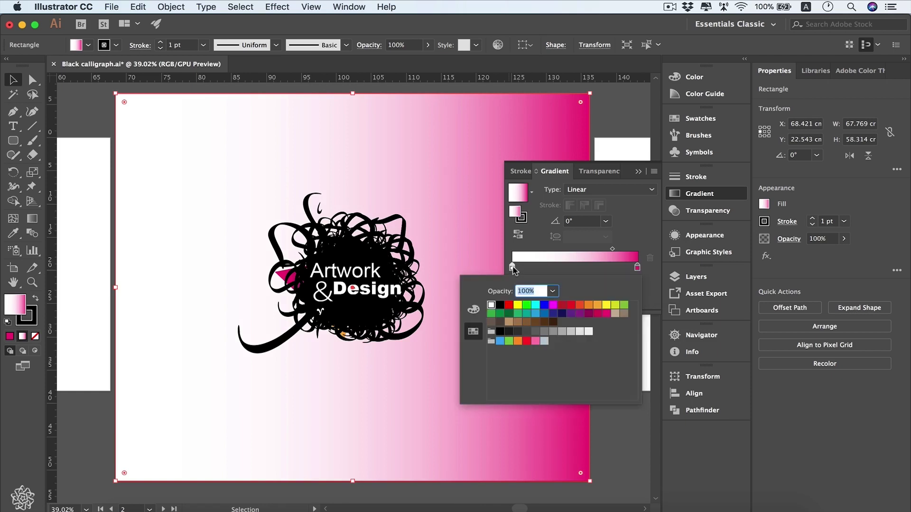
click(590, 305)
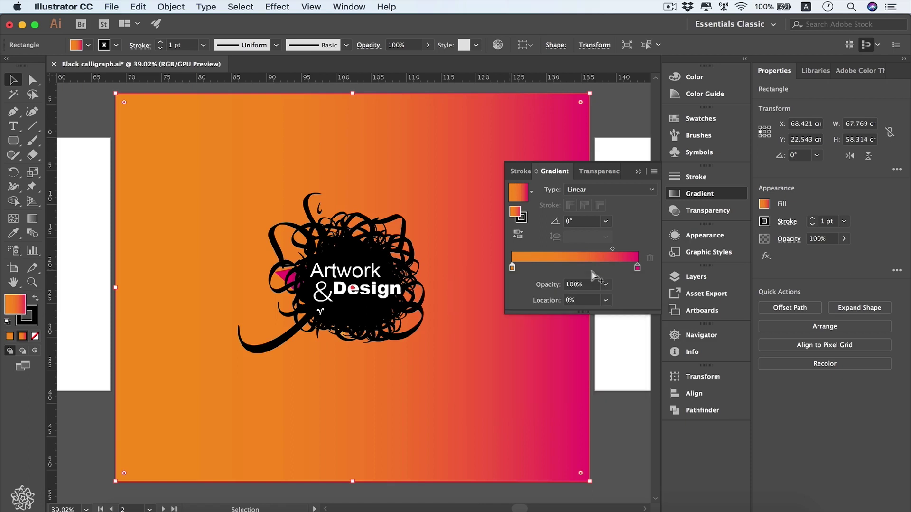
Shift the gradient midpoint to about 70% and set the gradient angle to 30°.
mouse_move(614, 252)
mouse_down()
mouse_move(589, 253)
mouse_move(600, 249)
mouse_up()
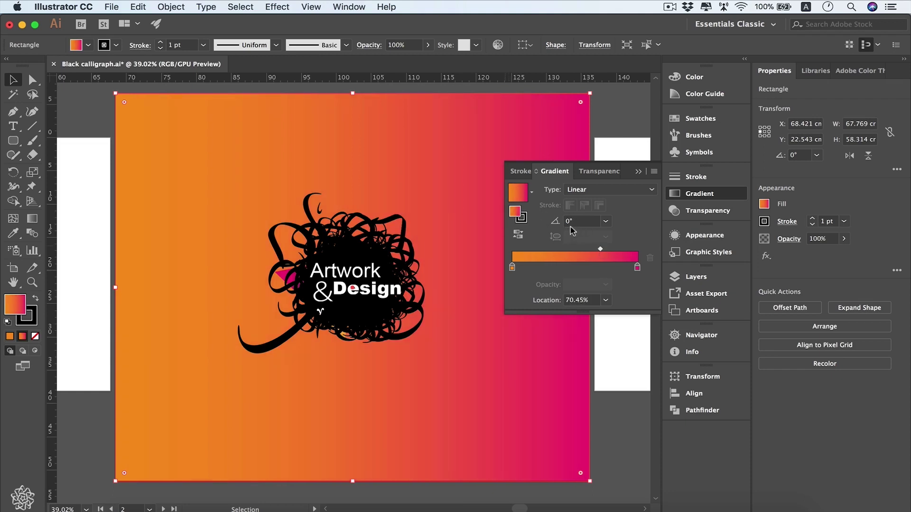
click(606, 221)
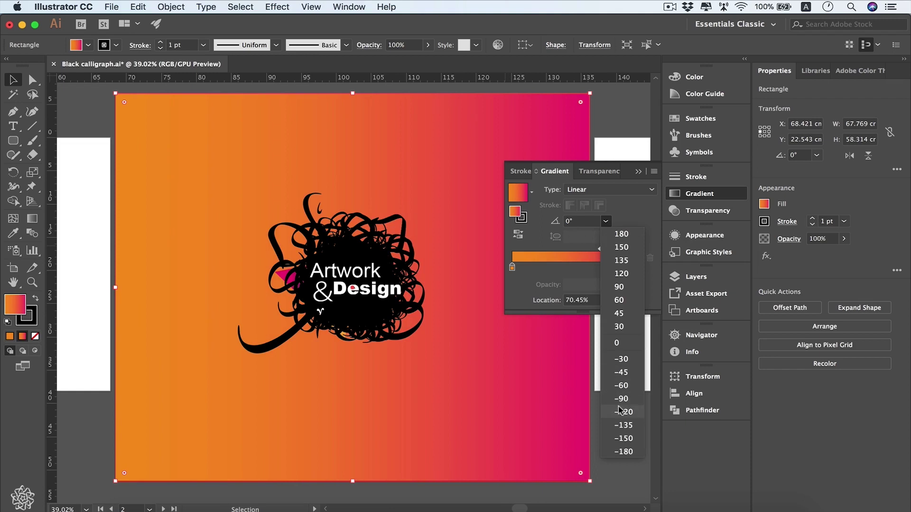
click(629, 327)
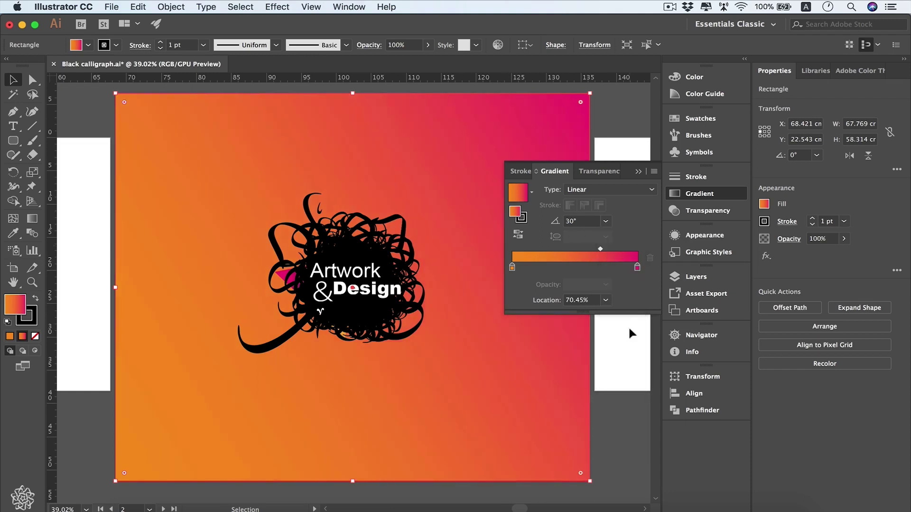
With the Gradient tool, slide the midpoint on the rectangle's gradient line towards the orange end, and back to about two-thirds of its length.
click(32, 219)
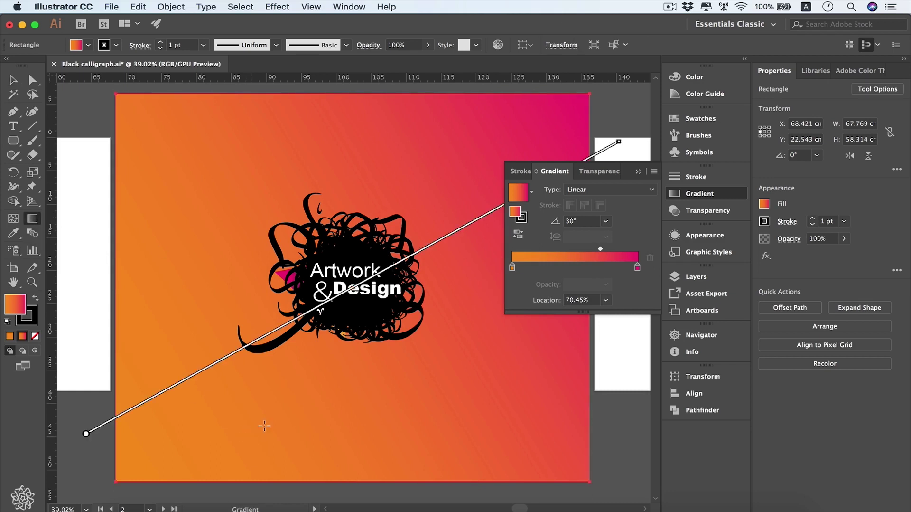
mouse_move(128, 406)
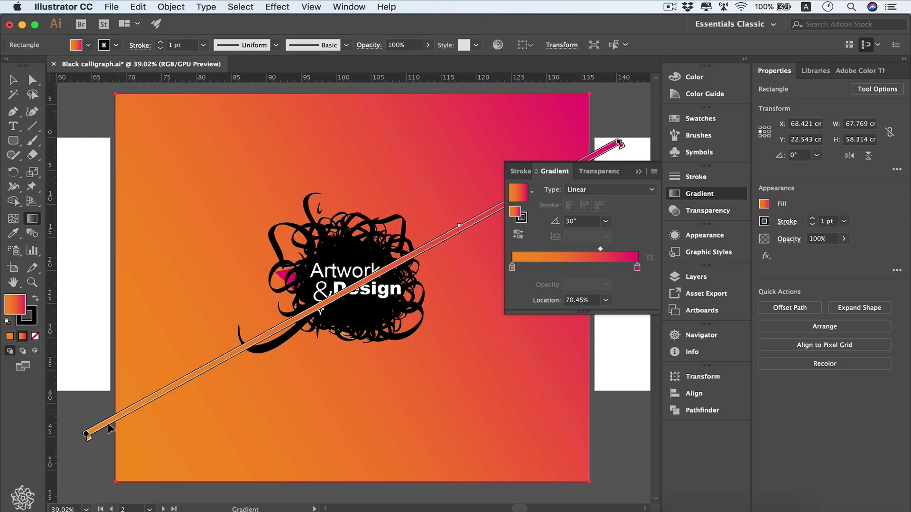
mouse_move(621, 148)
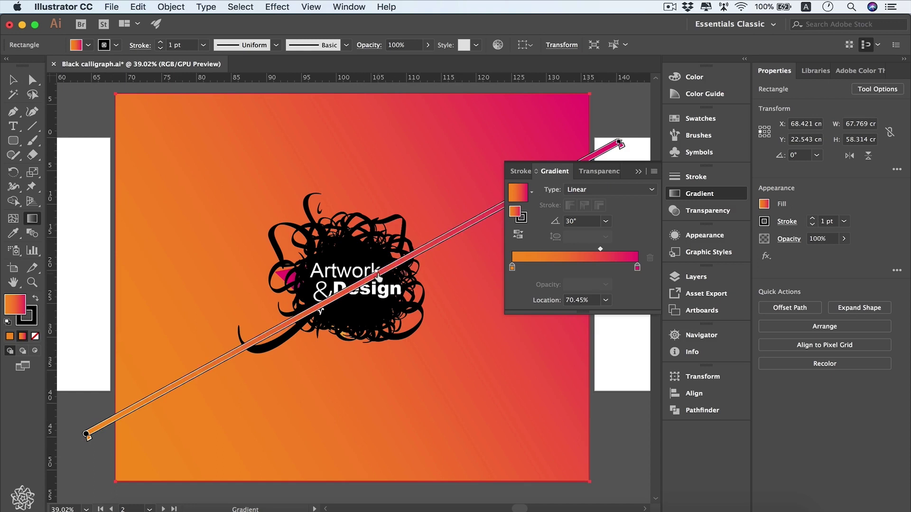
drag(279, 331, 266, 332)
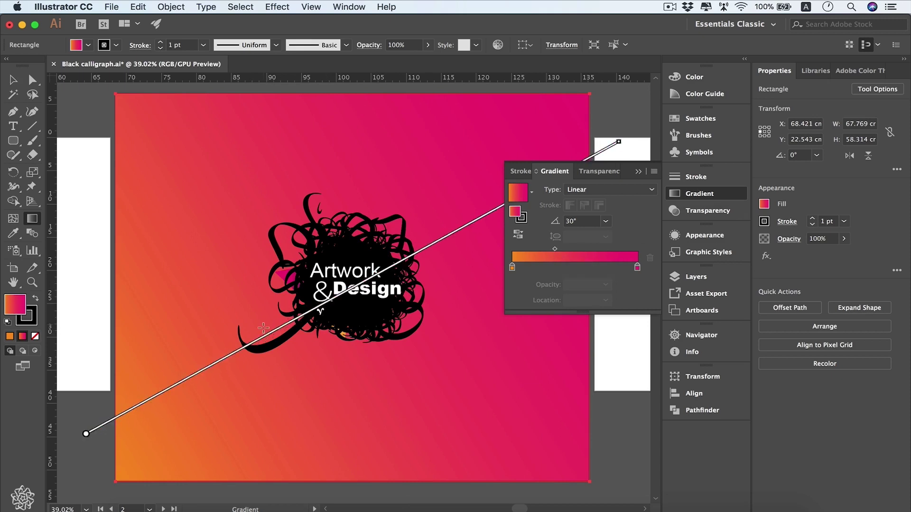
mouse_move(267, 333)
mouse_down()
mouse_move(442, 233)
mouse_move(434, 236)
mouse_up()
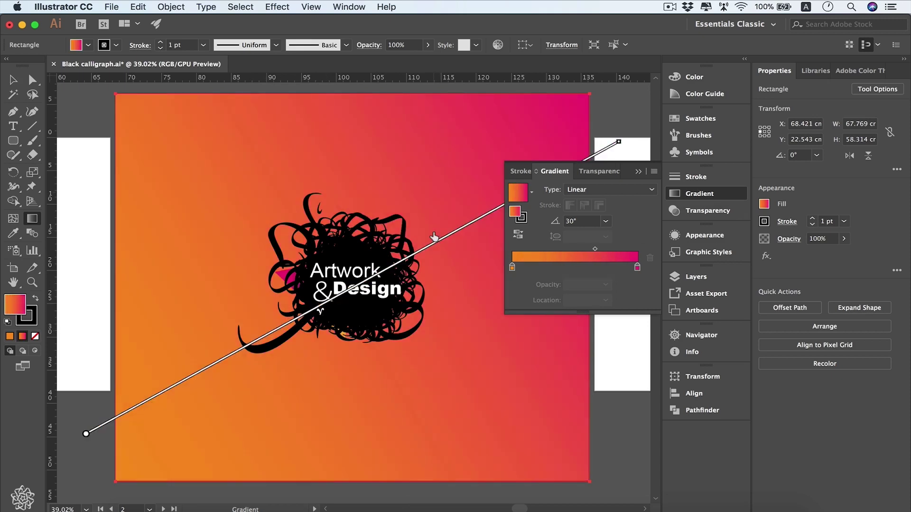
Try the lighter orange and red-orange swatches on the gradient line's start stop and return it to orange.
double_click(87, 437)
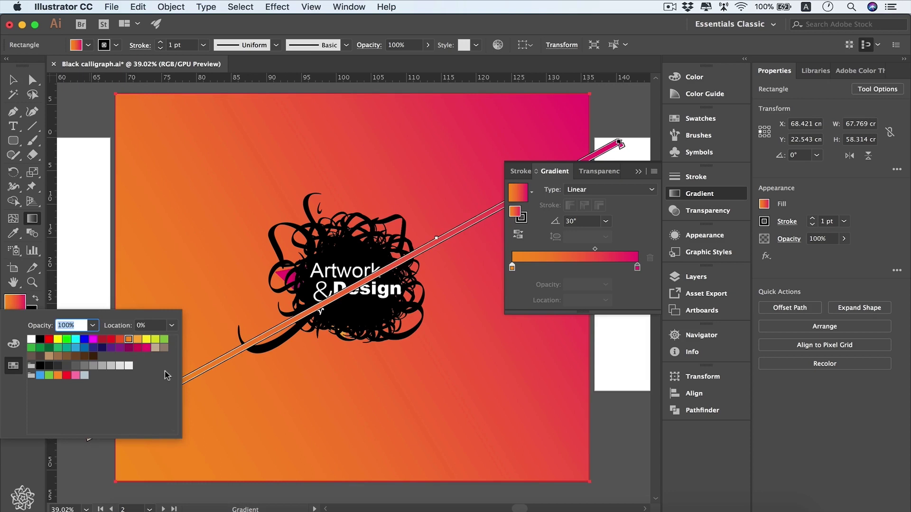
click(138, 339)
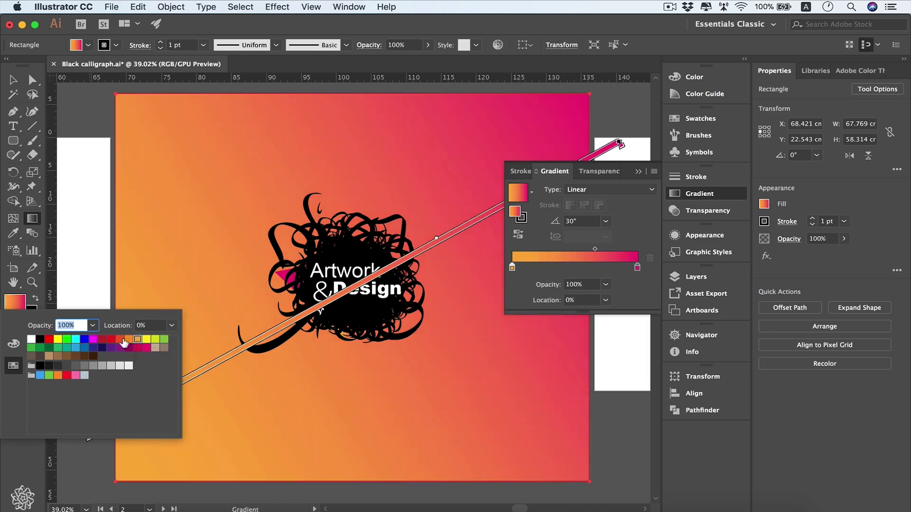
click(120, 339)
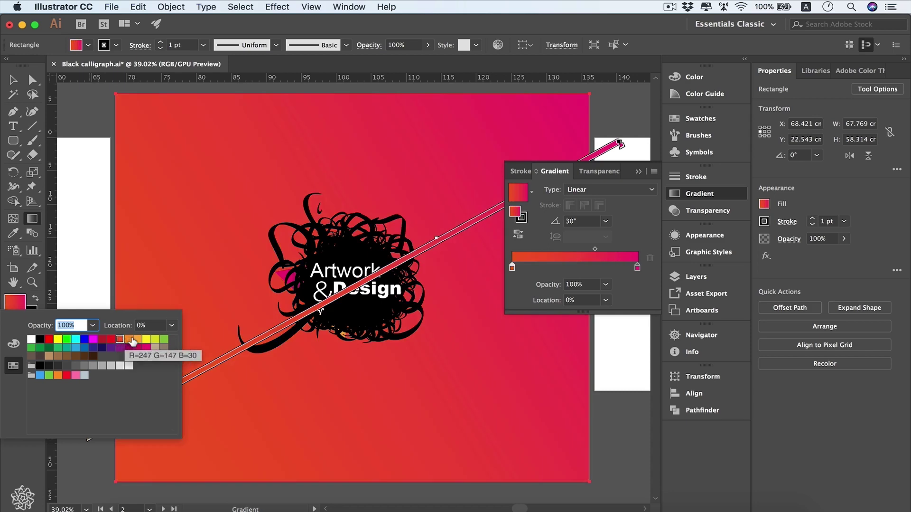
click(133, 339)
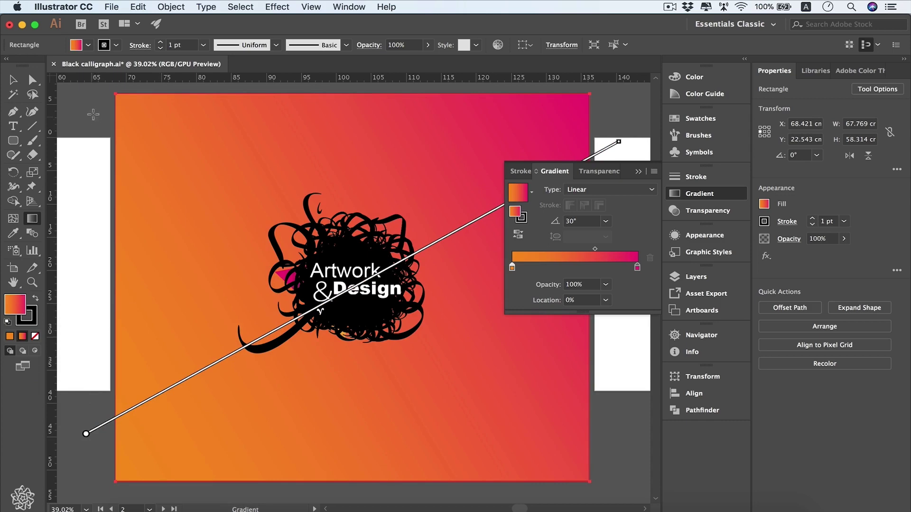
Try redrawing the gradient from upper left to lower right at about -33°, upward at about 34.8°, and as a short line across the logo.
drag(98, 111, 628, 432)
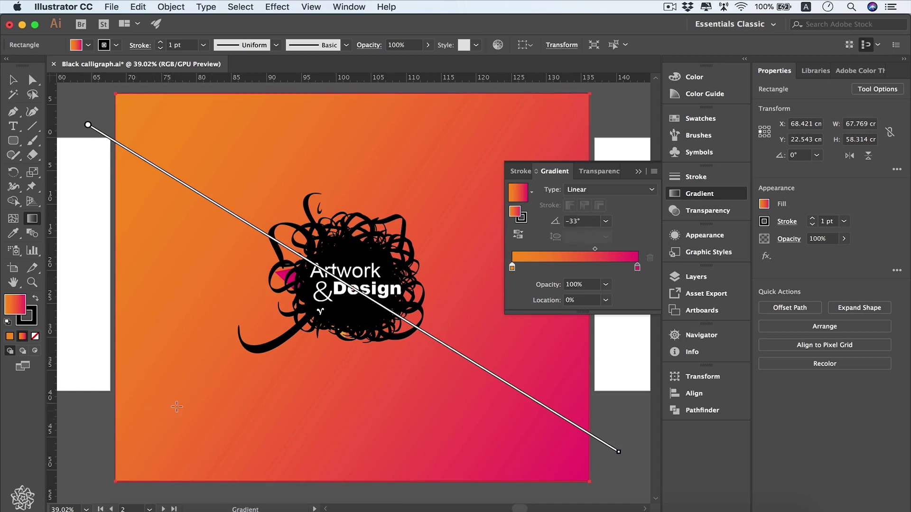
mouse_move(191, 395)
mouse_down()
mouse_move(301, 350)
mouse_move(494, 206)
mouse_move(489, 199)
mouse_up()
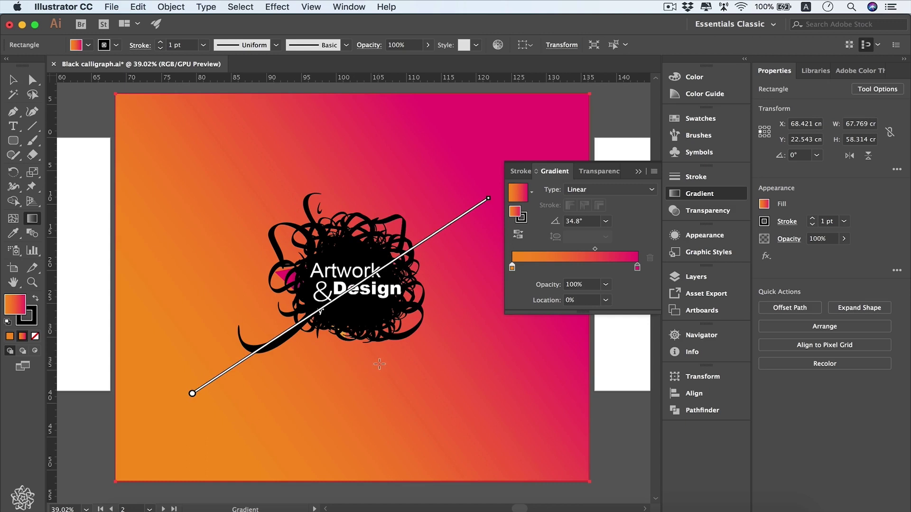
mouse_move(373, 377)
mouse_down()
mouse_move(454, 332)
mouse_move(429, 342)
mouse_up()
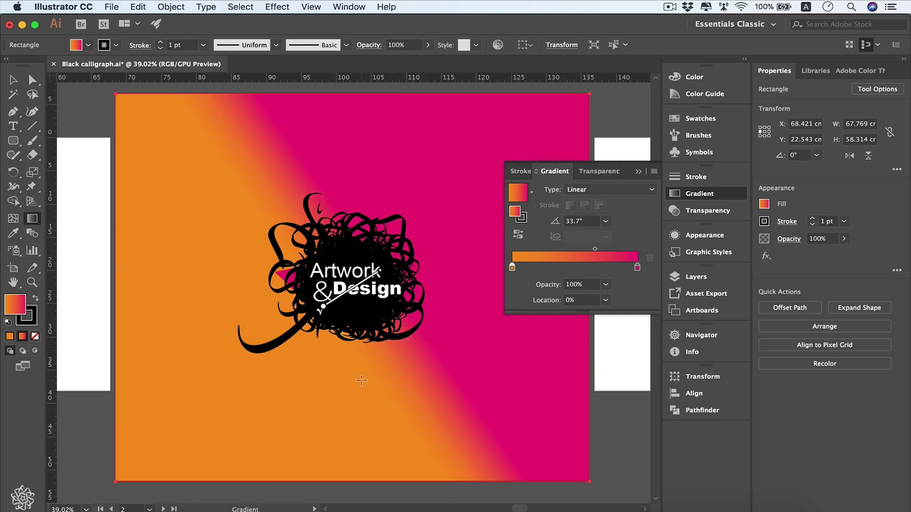
Redraw the gradient across the whole rectangle from its lower-left to its upper-right corner, at about 35°.
mouse_move(337, 311)
drag(109, 444, 602, 142)
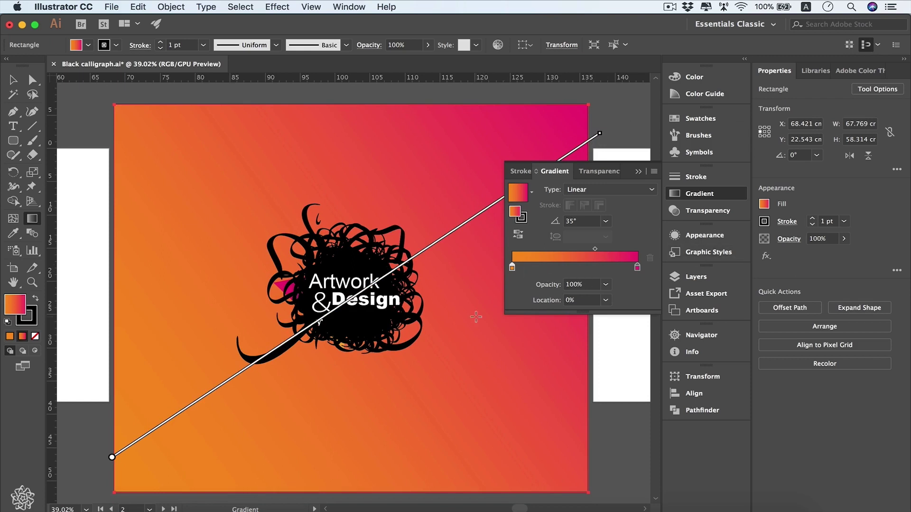
Add a gradient stop at about 23%, try crimson and navy swatches on it, and settle on purple.
click(542, 267)
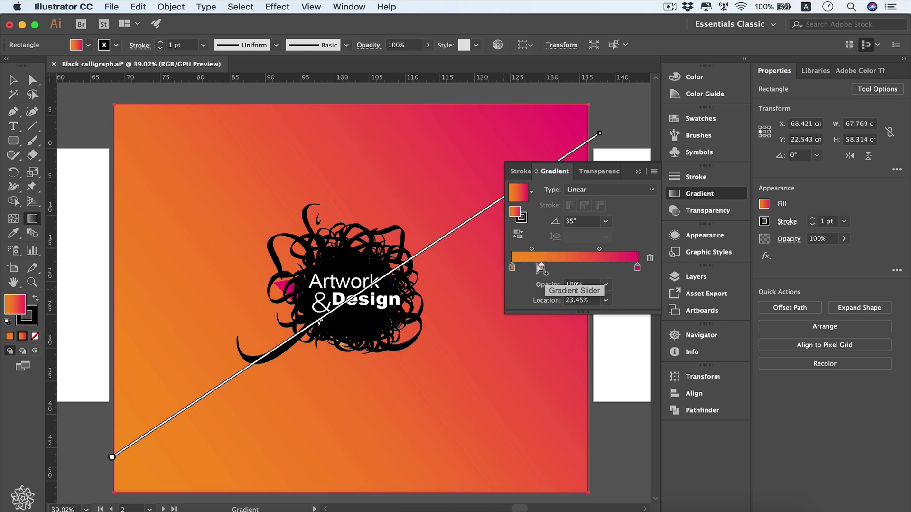
double_click(542, 267)
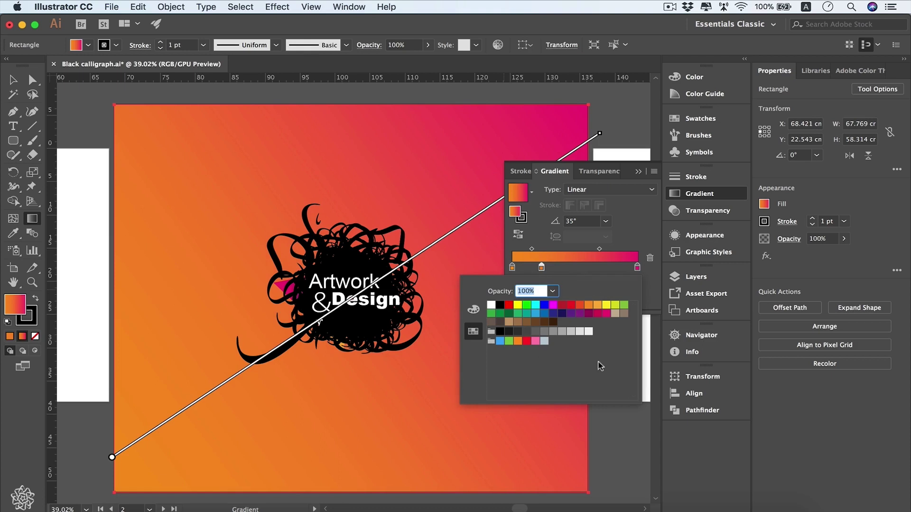
click(598, 313)
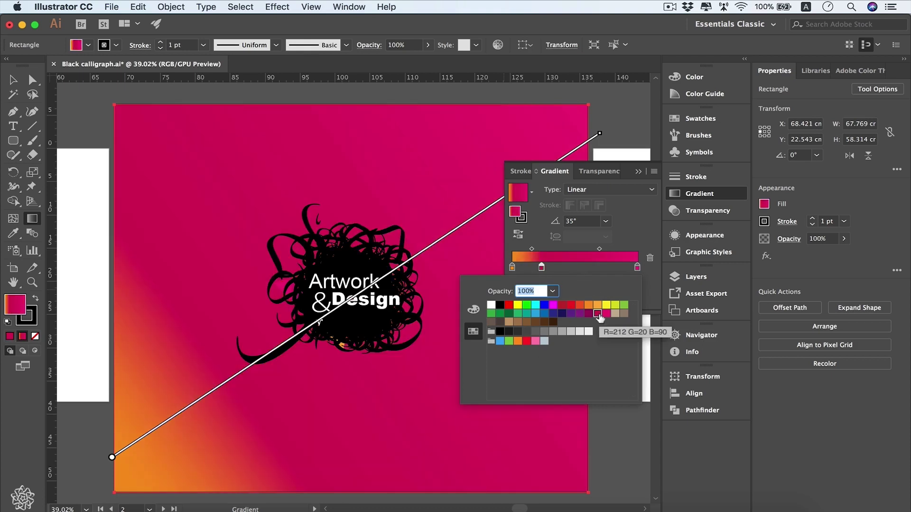
click(563, 313)
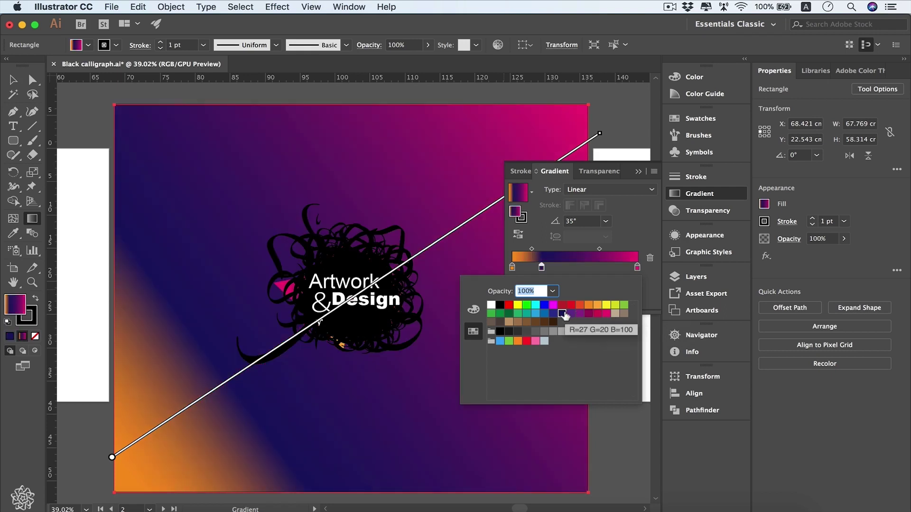
click(571, 314)
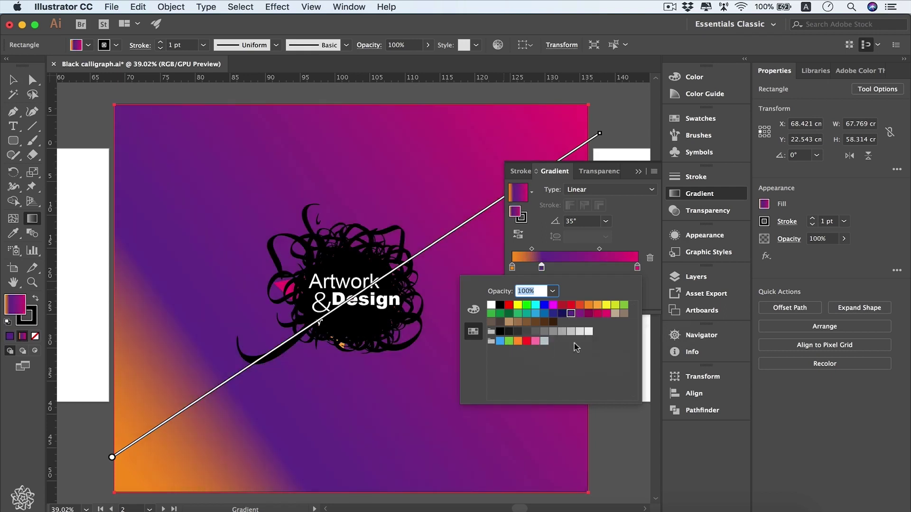
key(Escape)
Add a navy gradient stop at about 46% and shift the midpoint between it and the purple stop to about 15%.
click(571, 268)
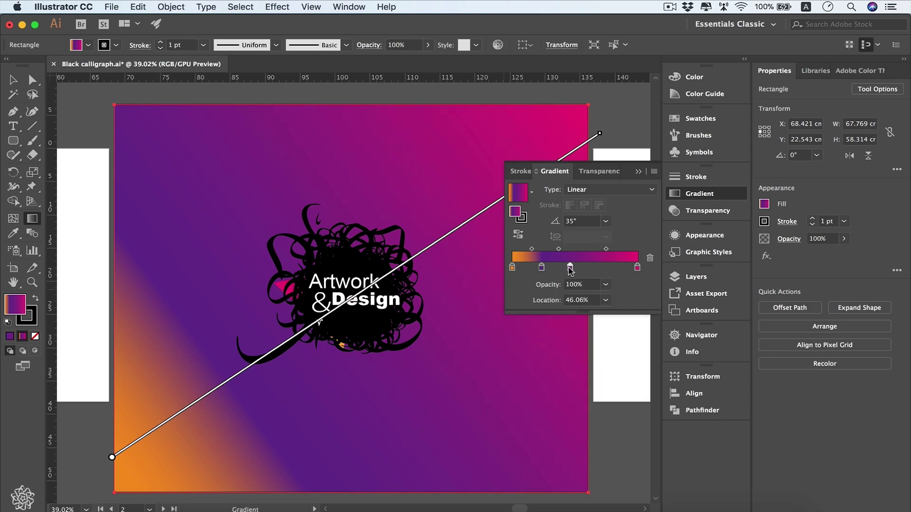
double_click(571, 268)
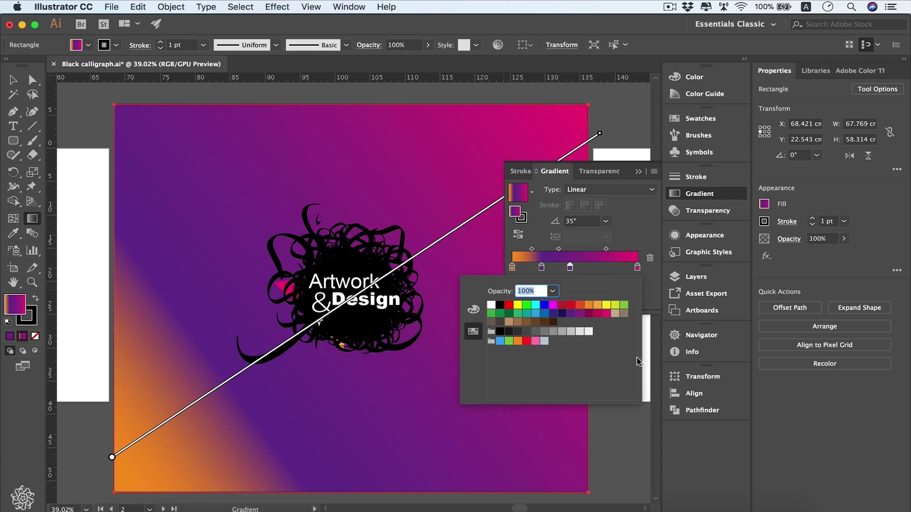
click(562, 314)
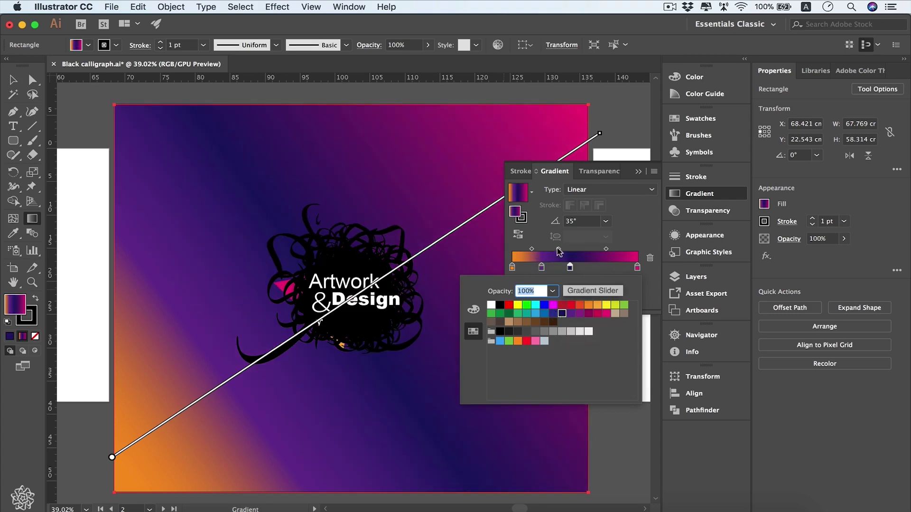
drag(558, 249, 547, 276)
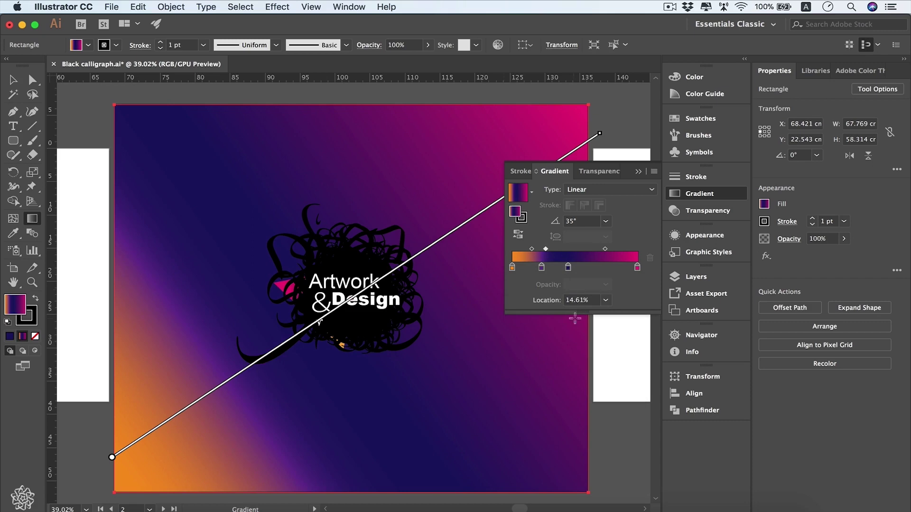
Shift the midpoint between the purple and navy gradient stops to about 29%.
click(607, 300)
click(623, 379)
drag(555, 248, 550, 251)
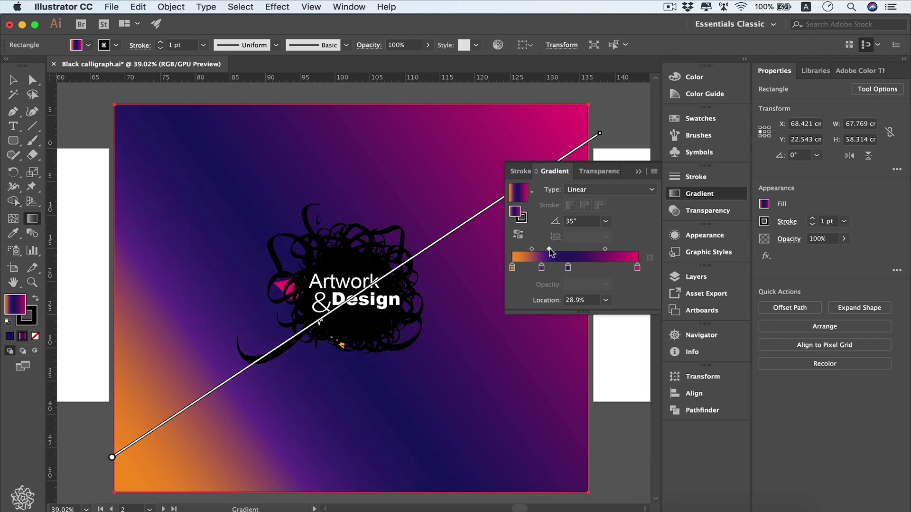
Hide the gradient annotator and redraw the rectangle's gradient as a short upward diagonal at about 34.8°.
mouse_move(363, 298)
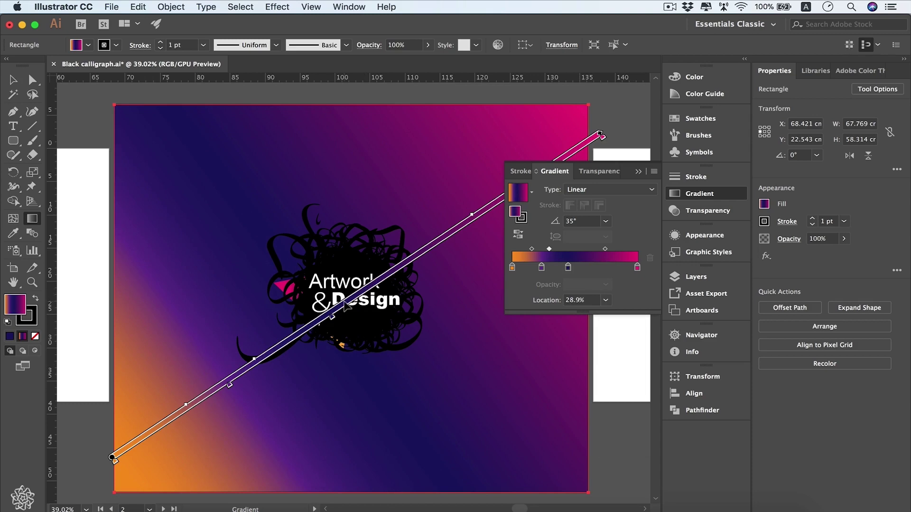
key(v)
click(311, 7)
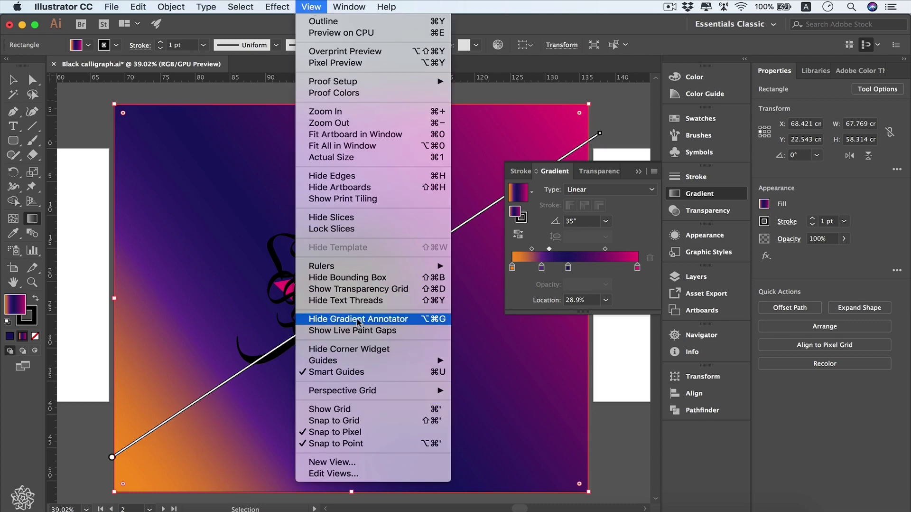
click(338, 318)
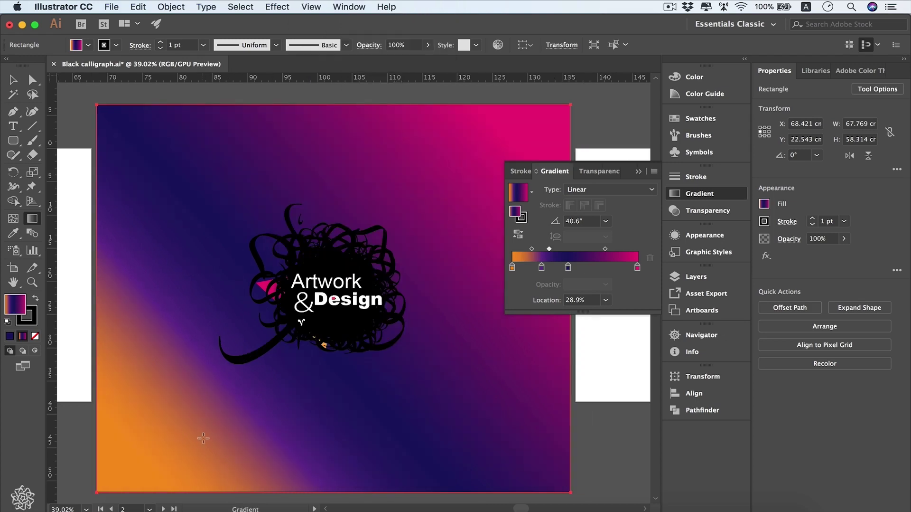
mouse_move(302, 417)
mouse_down()
mouse_move(446, 322)
mouse_move(458, 325)
mouse_up()
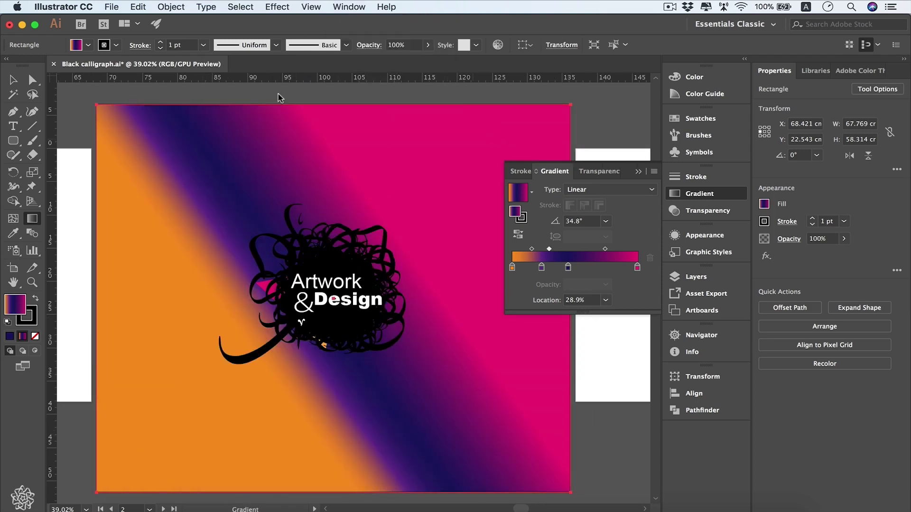
Show the gradient annotator again and redraw the gradient from the rectangle's lower-left to its upper-right corner, at about 40.8°.
key(v)
click(313, 7)
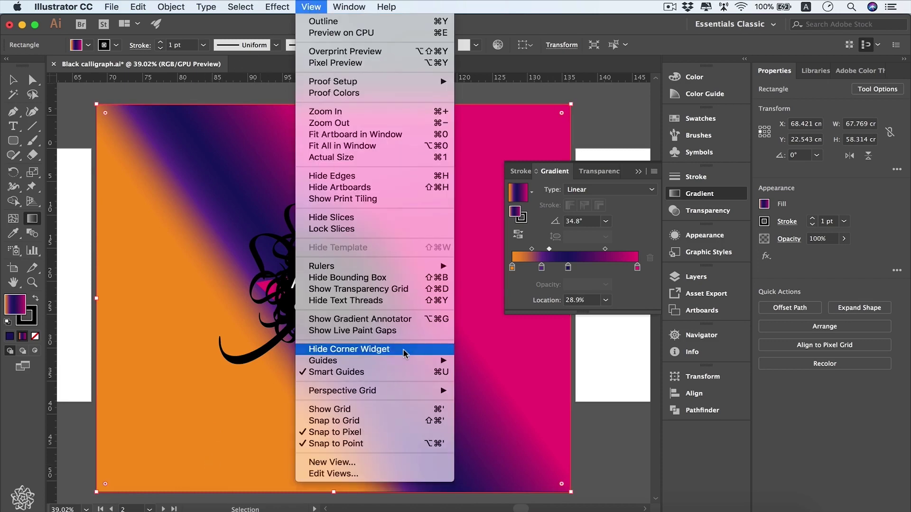
click(424, 318)
key(g)
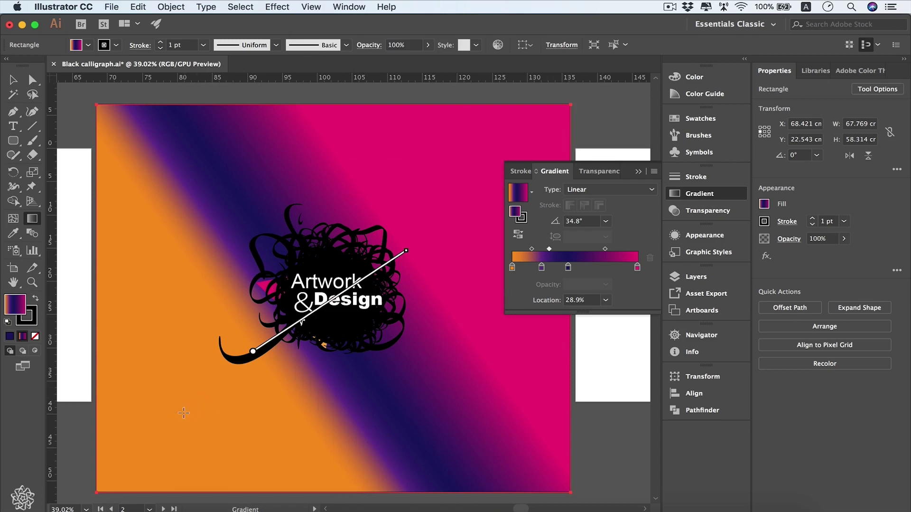
mouse_move(111, 483)
mouse_down()
mouse_move(230, 400)
mouse_move(551, 120)
mouse_up()
Remove the purple and navy stops from the gradient, leaving only the orange and magenta ones.
scroll(418, 254, down, 2)
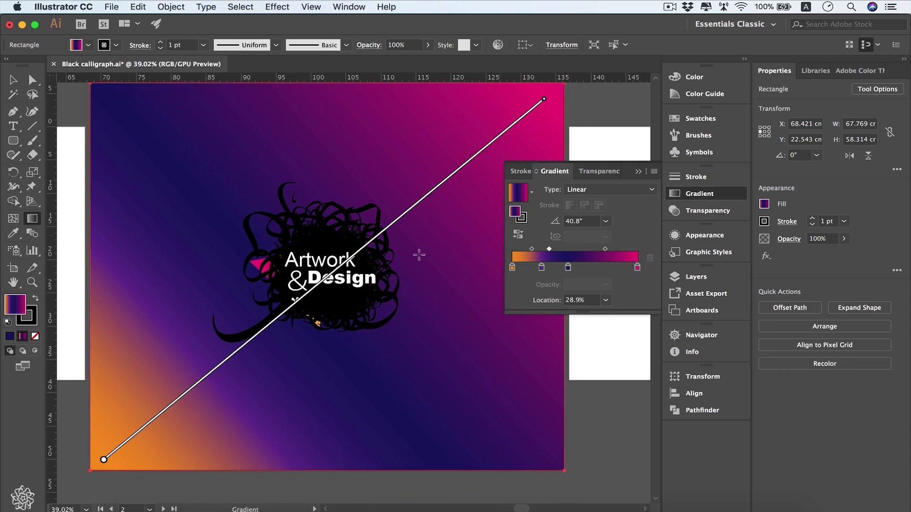
drag(541, 266, 545, 300)
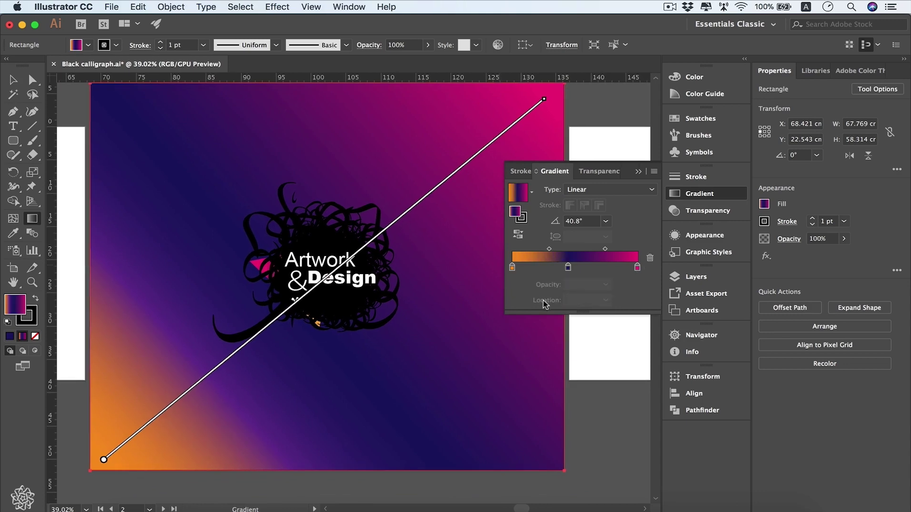
click(569, 267)
drag(569, 267, 579, 334)
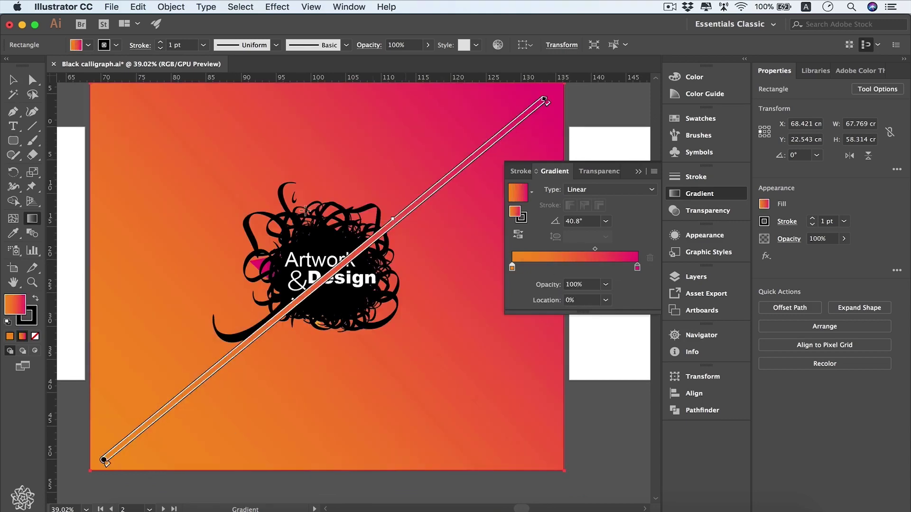
Select the grouped black-and-white squares on the first artboard and draw a single gradient diagonally across both, ending at about -44.5°.
scroll(446, 286, up, 2)
scroll(446, 287, left, 2)
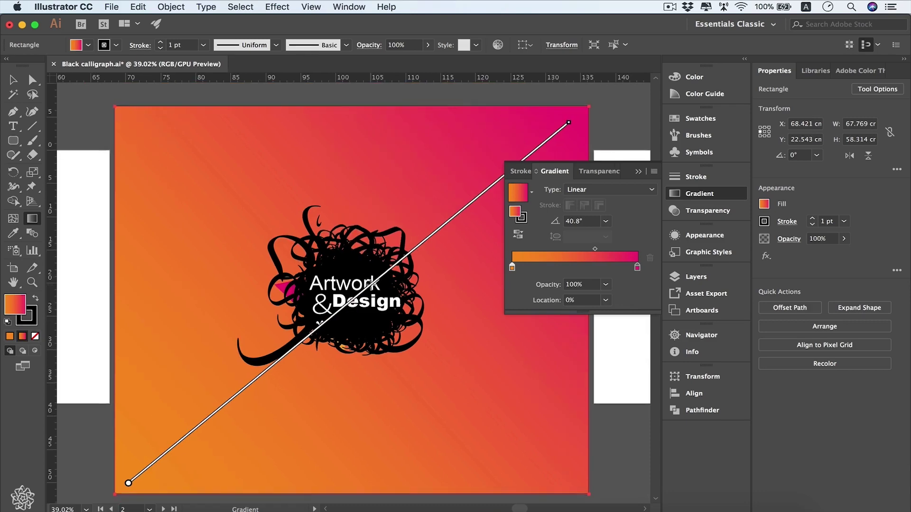
scroll(370, 282, left, 15)
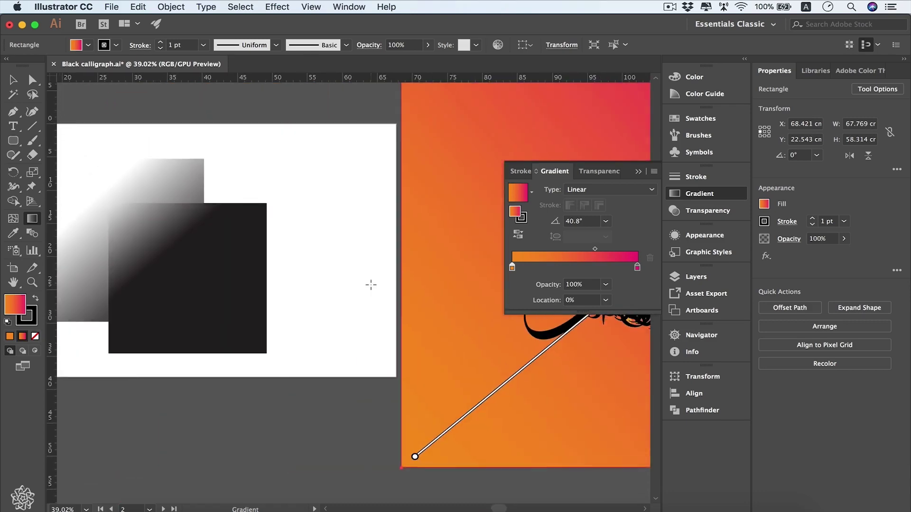
click(370, 284)
click(32, 219)
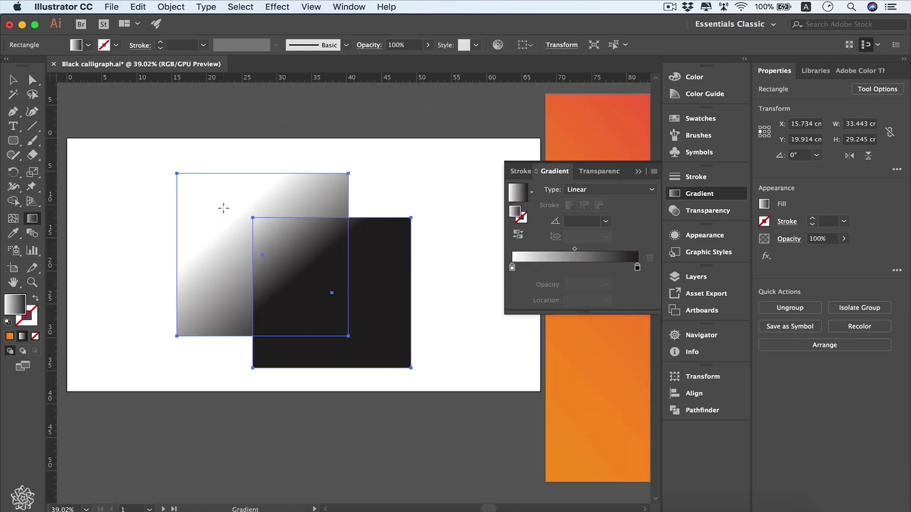
drag(215, 200, 364, 326)
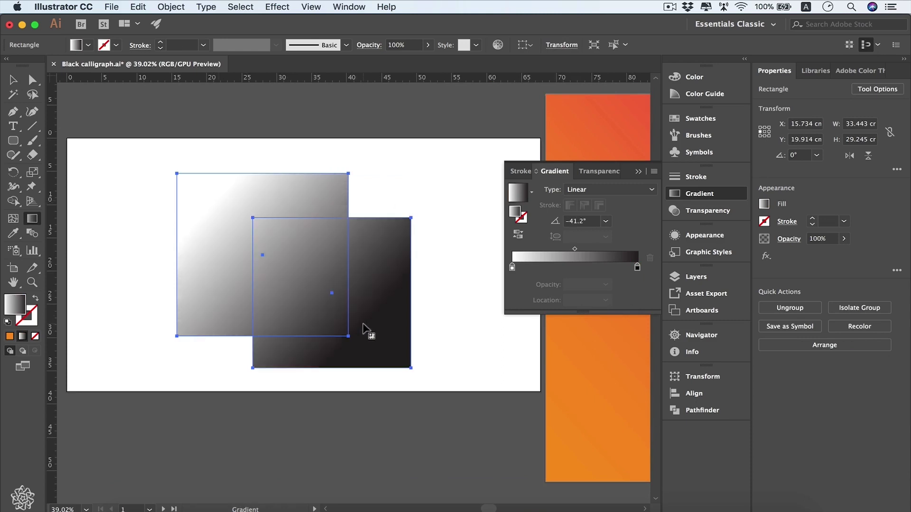
drag(215, 197, 368, 344)
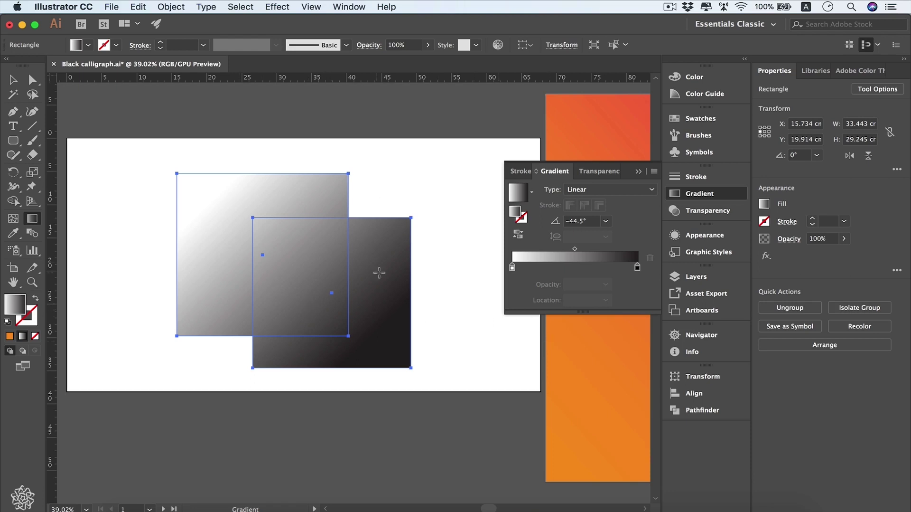
Expand Layer 1, select only the group's front square to examine its gradient line, and reselect both squares.
click(692, 277)
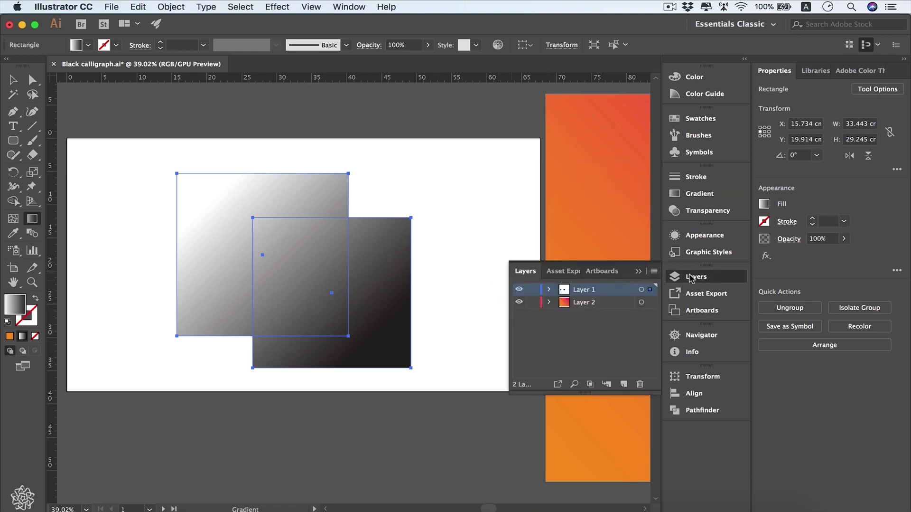
click(549, 291)
click(565, 327)
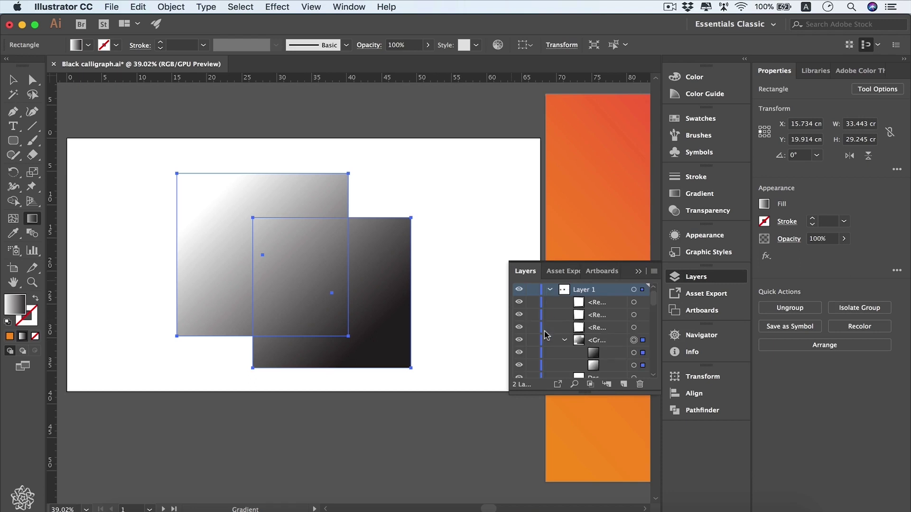
scroll(565, 328, down, 1)
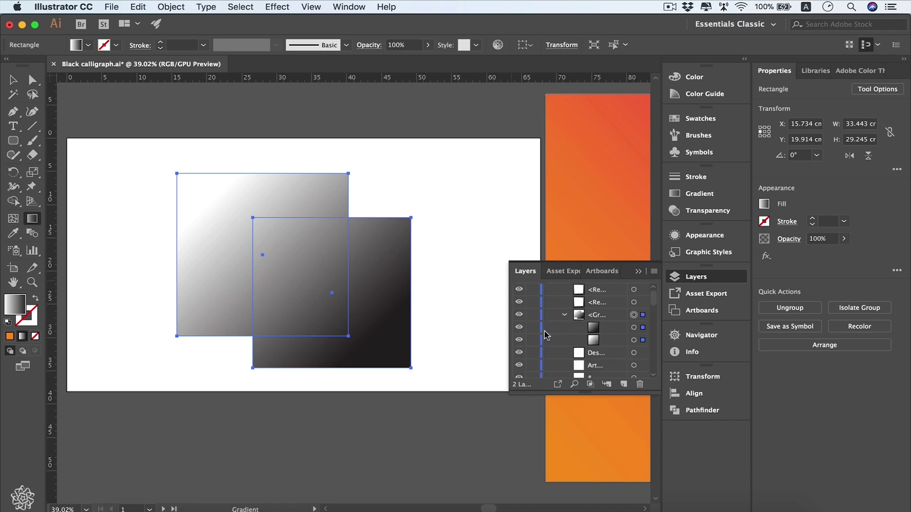
shift+click(644, 315)
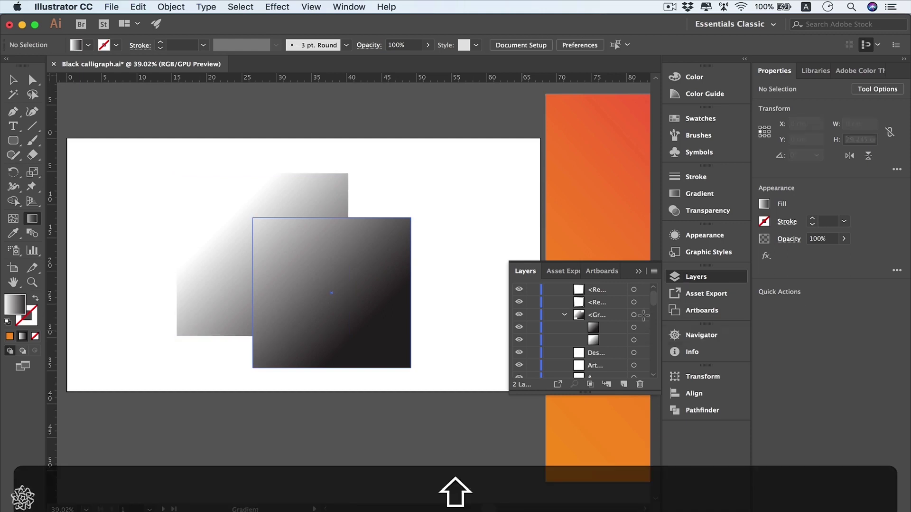
click(643, 327)
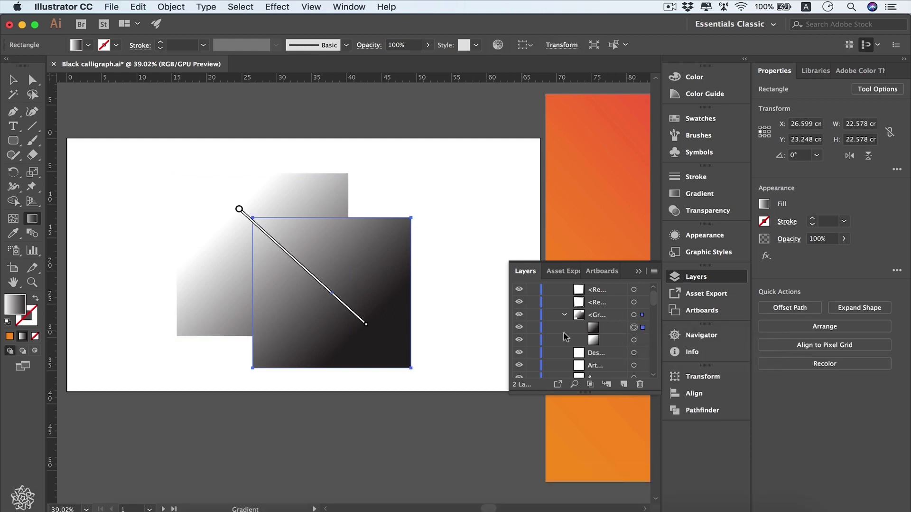
mouse_move(279, 237)
key(super+a)
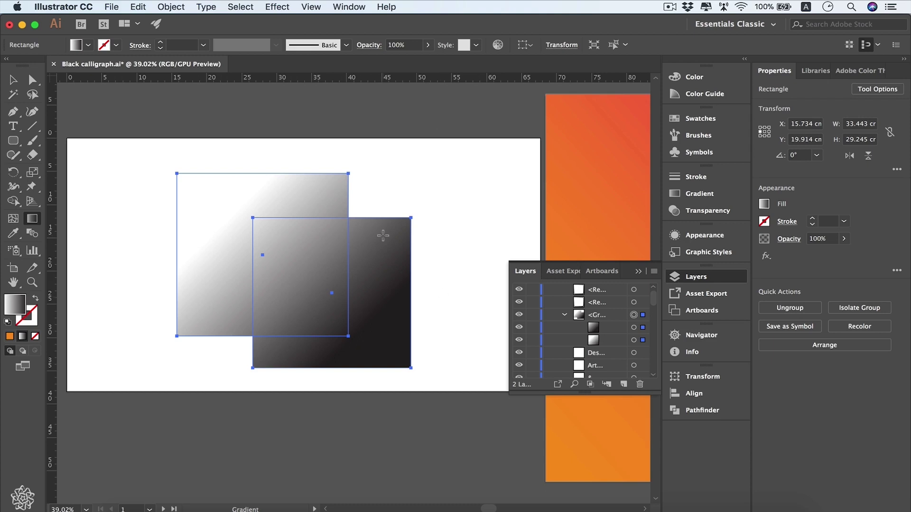
Select the orange-to-magenta background rectangle behind the logo and change its gradient type to Radial.
scroll(383, 235, right, 15)
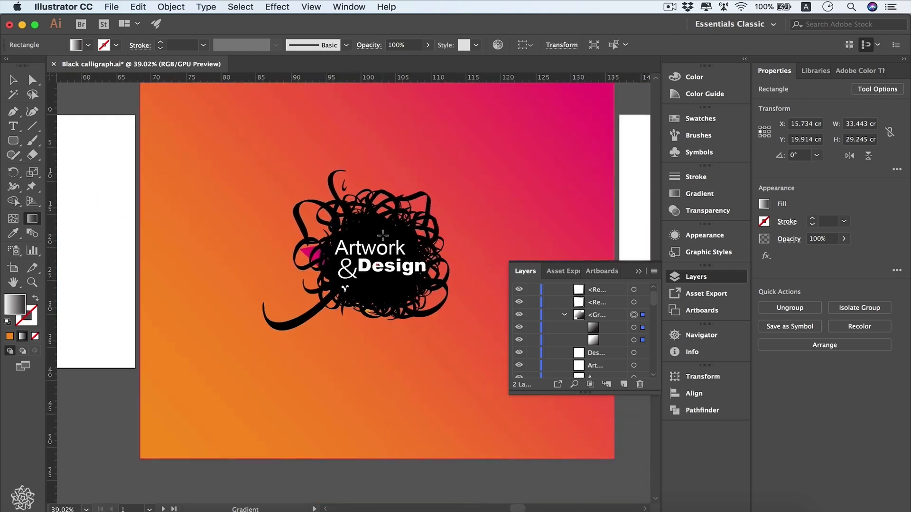
scroll(383, 235, down, 2)
key(v)
click(523, 179)
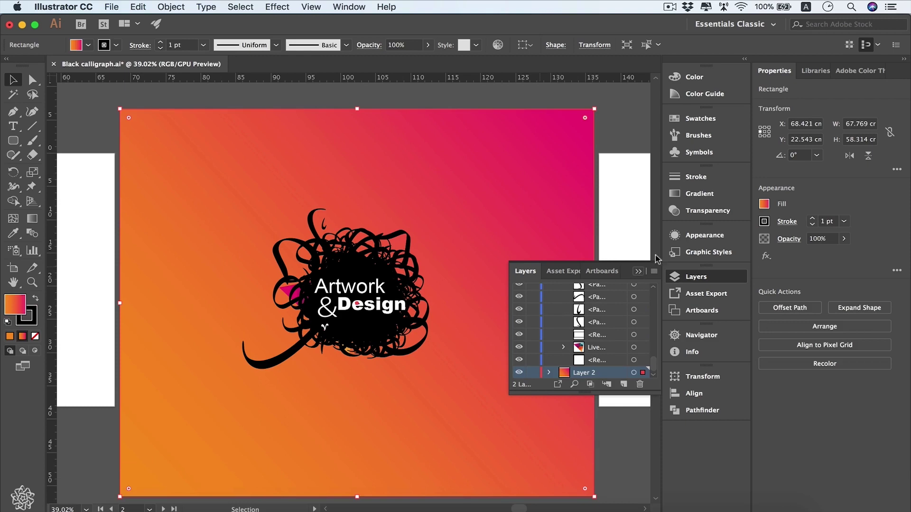
click(708, 194)
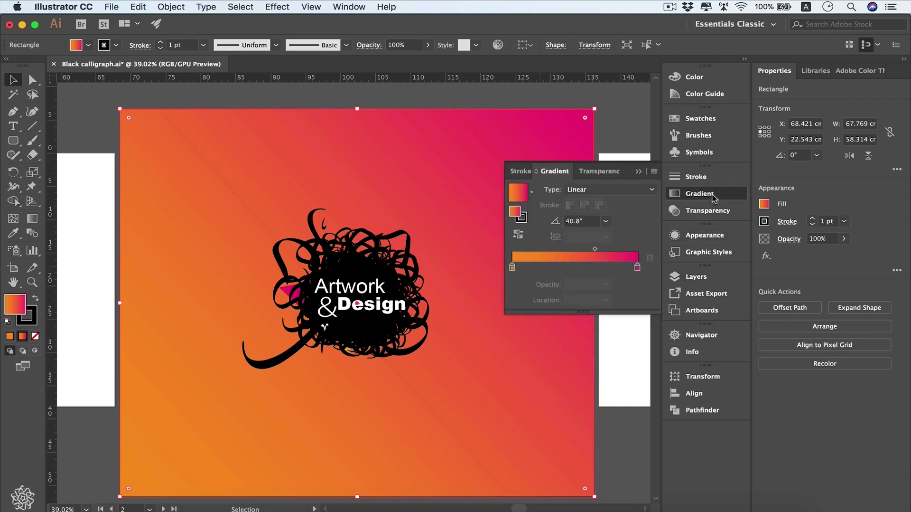
click(653, 190)
click(641, 215)
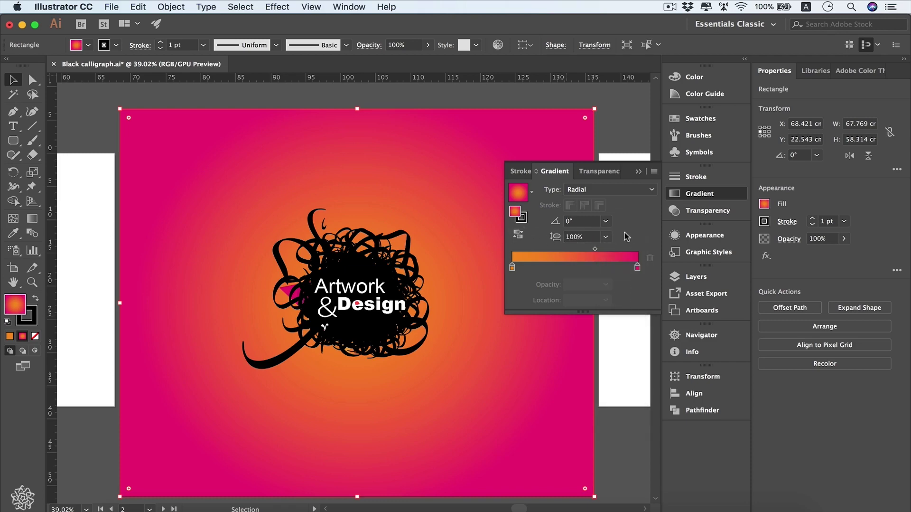
Try a 40% aspect ratio on the radial gradient and undo it.
click(606, 237)
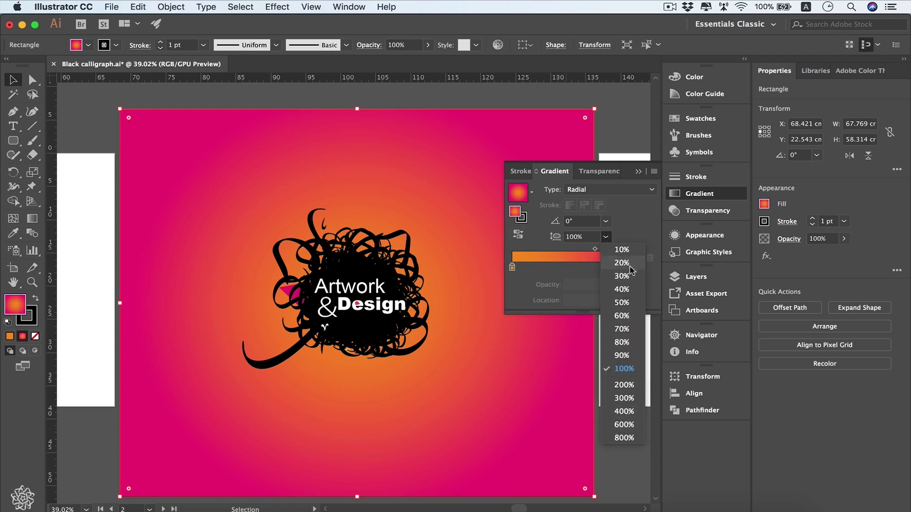
click(622, 290)
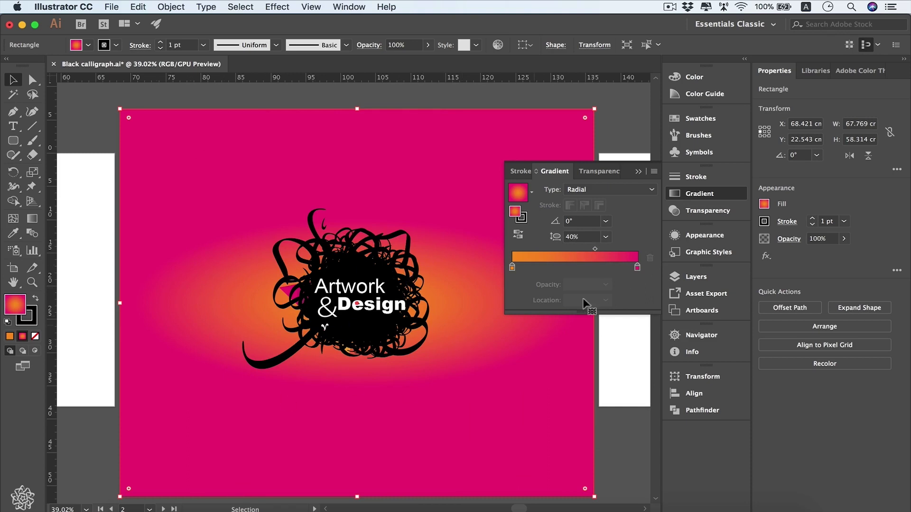
key(super)
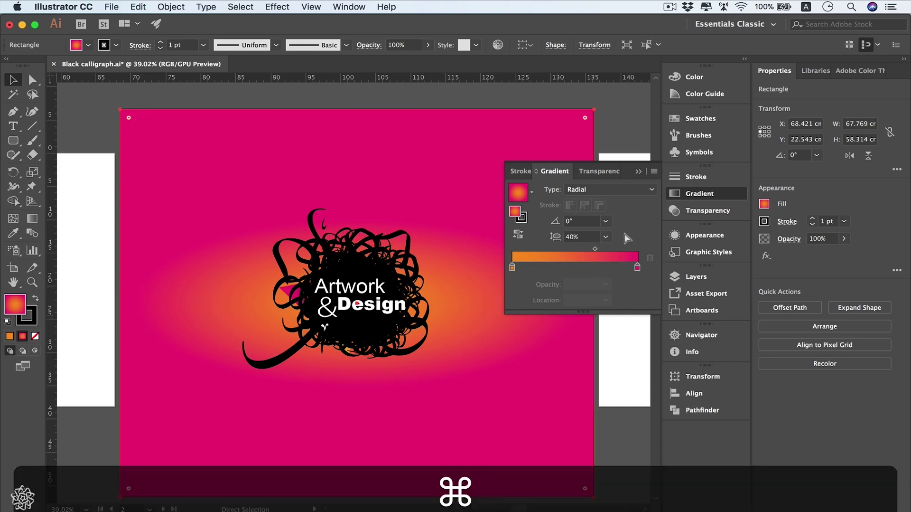
key(super+z)
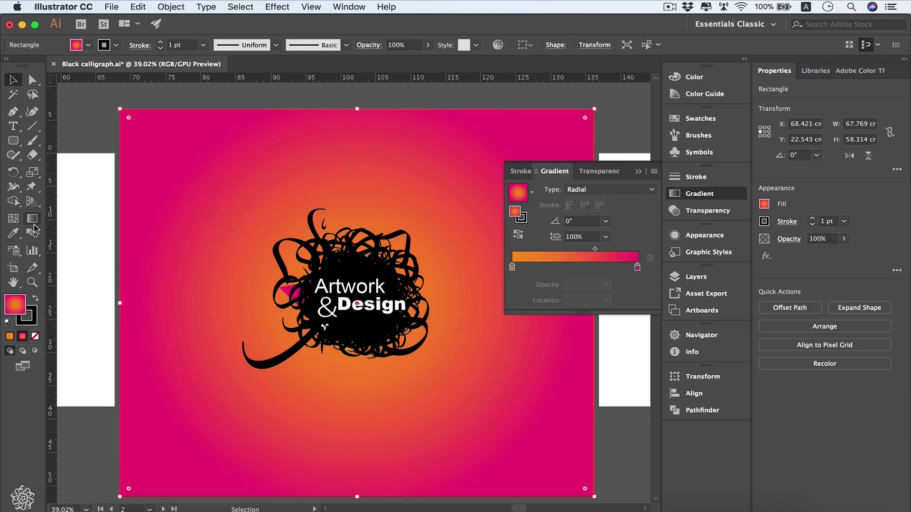
Using the Gradient tool, shift the radial gradient's midpoint slightly outward and shrink its radius to just beyond the logo's edge.
click(32, 220)
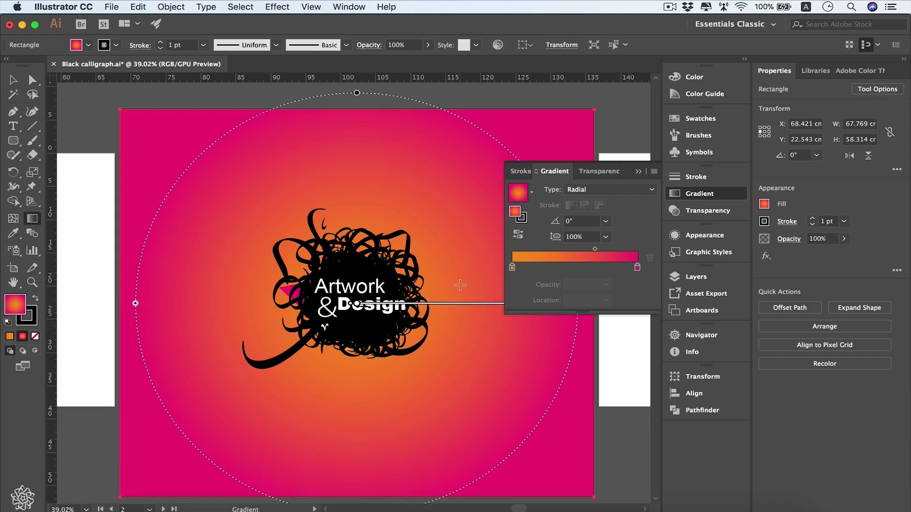
scroll(460, 284, down, 3)
scroll(460, 285, right, 3)
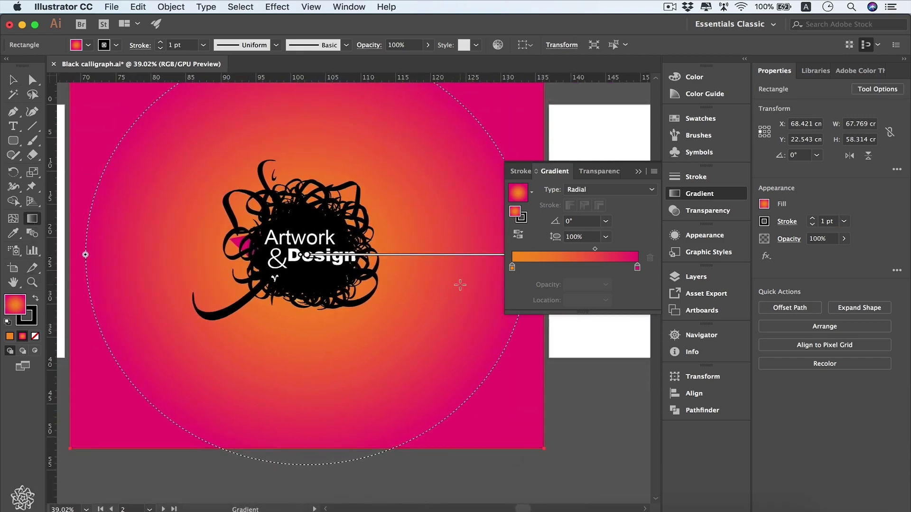
scroll(460, 284, right, 2)
scroll(460, 284, up, 1)
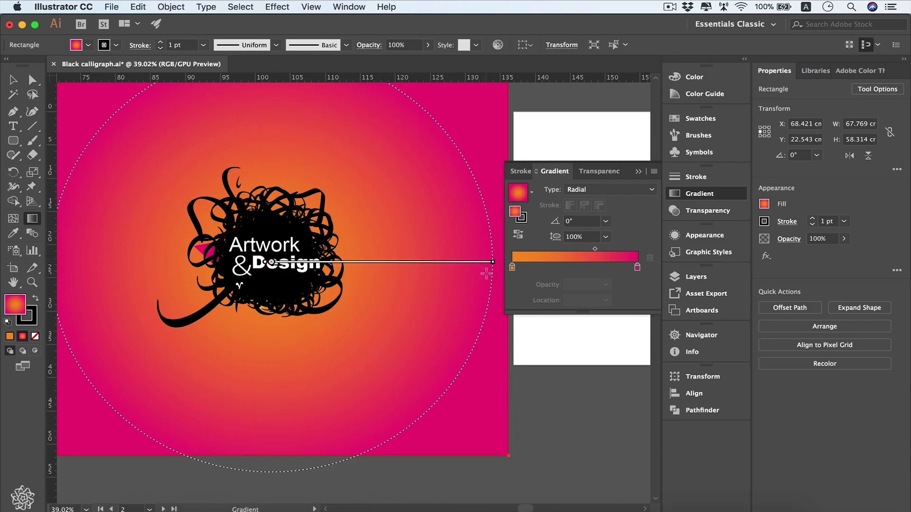
mouse_move(418, 261)
mouse_down()
mouse_move(310, 263)
mouse_move(401, 251)
mouse_move(457, 262)
mouse_move(422, 264)
mouse_move(431, 265)
mouse_up()
drag(493, 262, 349, 262)
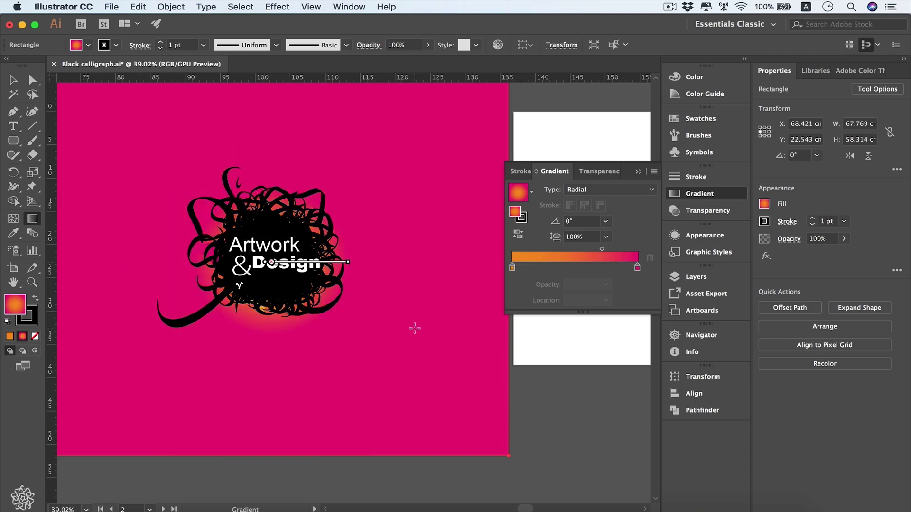
Collapse Layer 1 and hide it to leave only the gradient background rectangle in view.
click(696, 276)
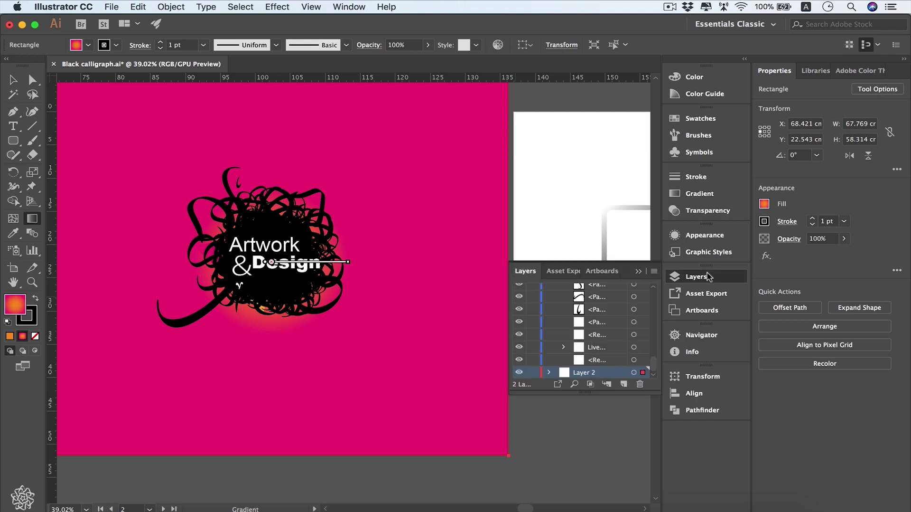
scroll(556, 308, up, 10)
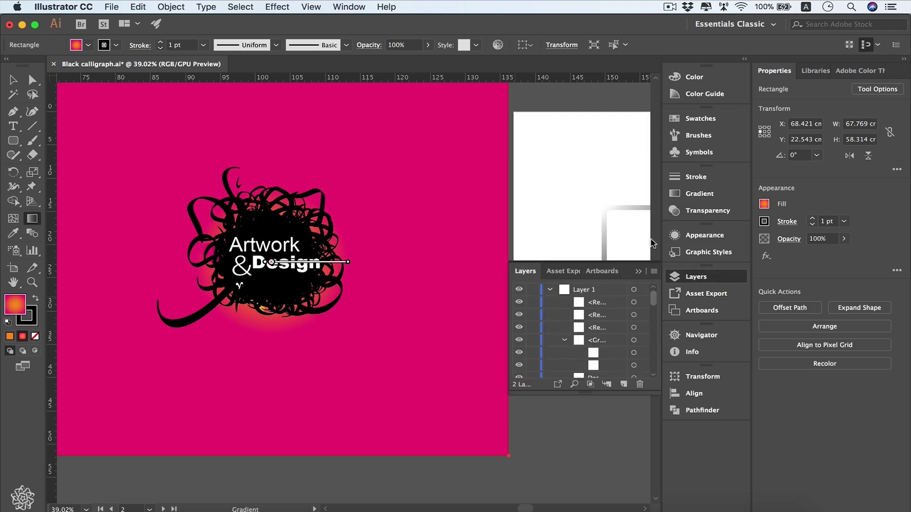
click(550, 289)
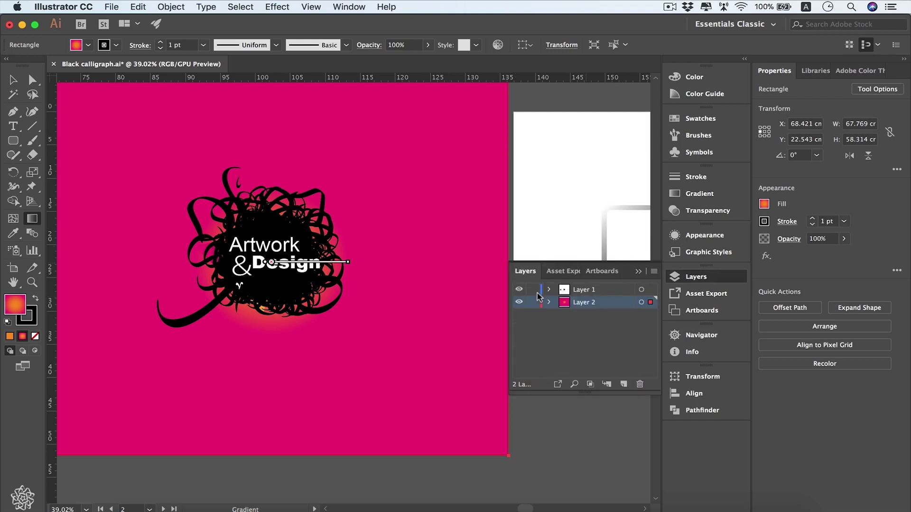
click(520, 289)
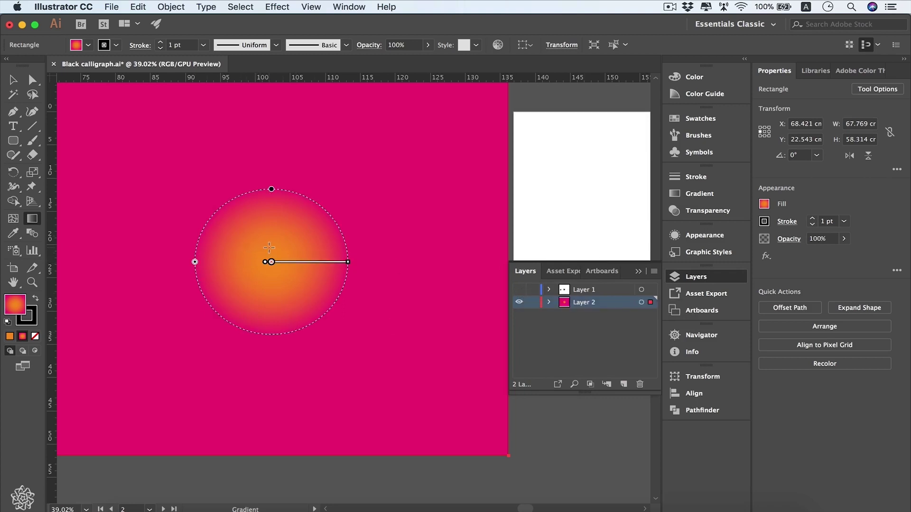
Redraw the background's radial gradient as a small glow angled about 58.3° and set its aspect ratio to 30%.
drag(270, 247, 308, 249)
mouse_move(290, 247)
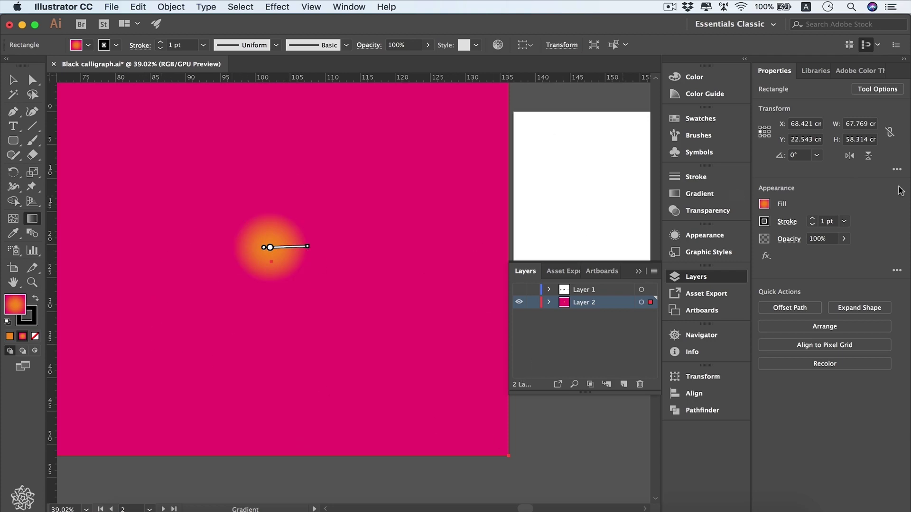
click(707, 194)
drag(266, 209, 290, 205)
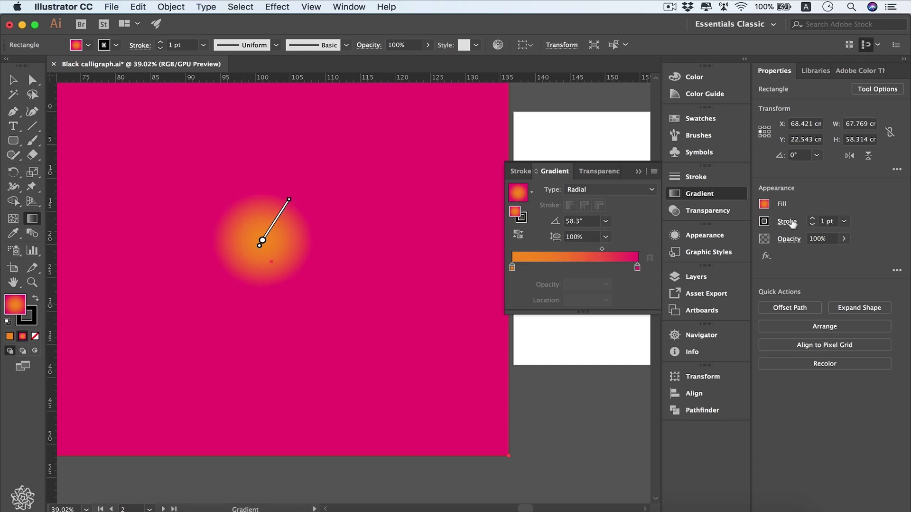
click(606, 237)
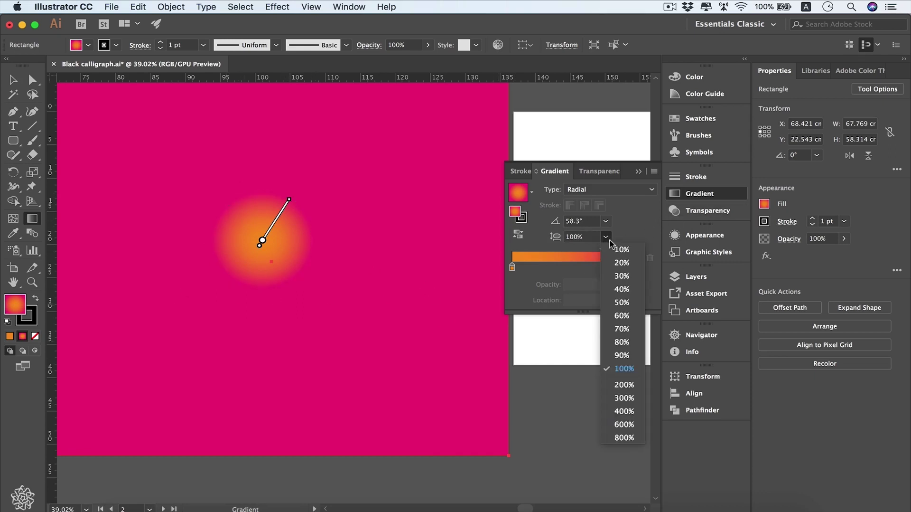
click(622, 276)
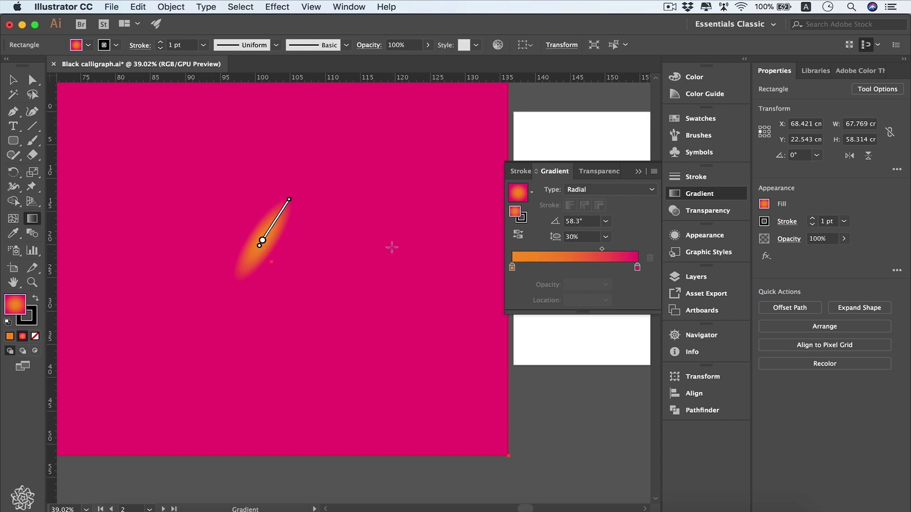
Reshape the radial gradient into a large ellipse angled about -4.9° with an aspect ratio of about 80.8%, centred on the rectangle.
mouse_move(290, 195)
mouse_down()
mouse_move(338, 232)
mouse_move(342, 257)
mouse_move(338, 215)
mouse_move(355, 252)
mouse_move(362, 200)
mouse_move(351, 247)
mouse_move(480, 242)
mouse_move(443, 255)
mouse_move(467, 256)
mouse_up()
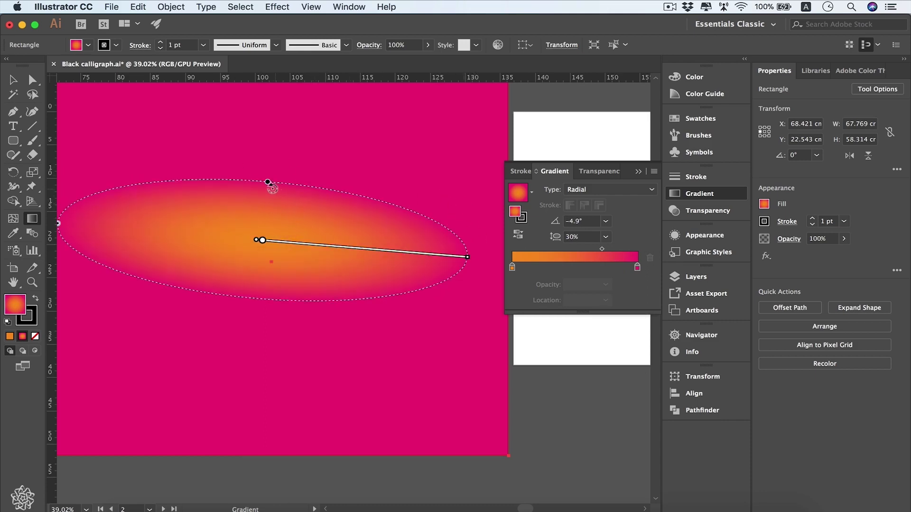
drag(267, 181, 267, 91)
key(shift)
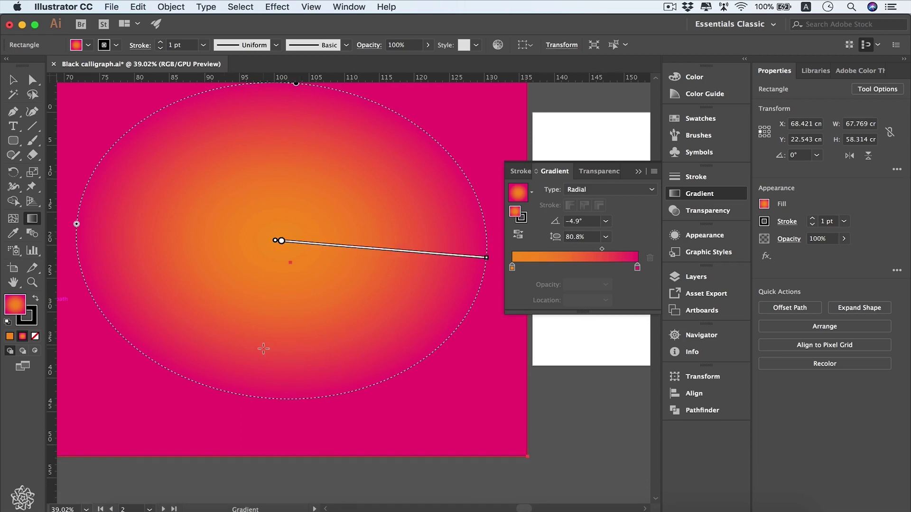
mouse_move(281, 243)
mouse_down()
mouse_move(298, 258)
mouse_move(289, 262)
mouse_up()
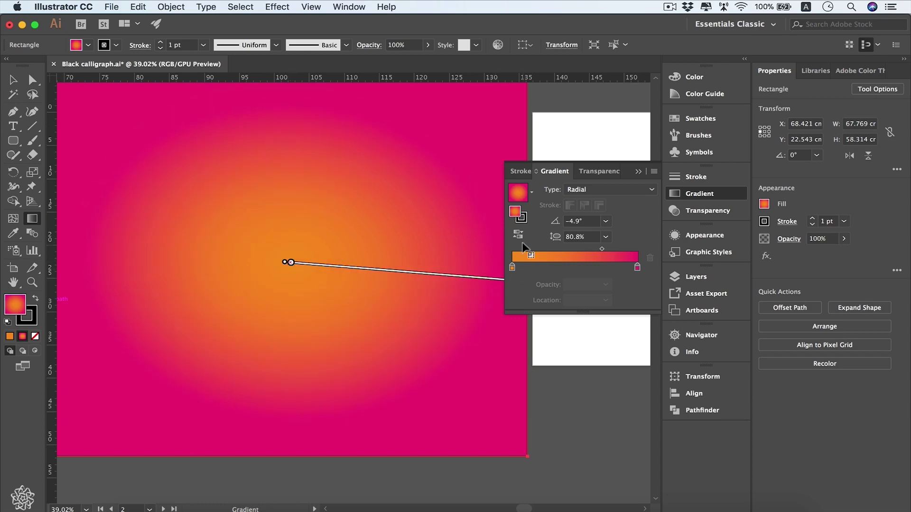
Make Layer 1 visible again so the logo shows over the gradient background.
scroll(422, 207, right, 2)
scroll(422, 207, up, 1)
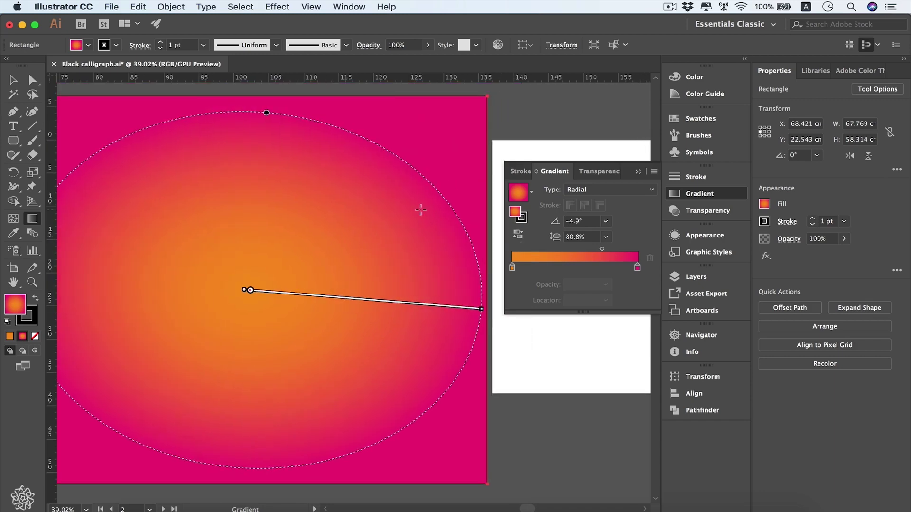
scroll(522, 285, left, 3)
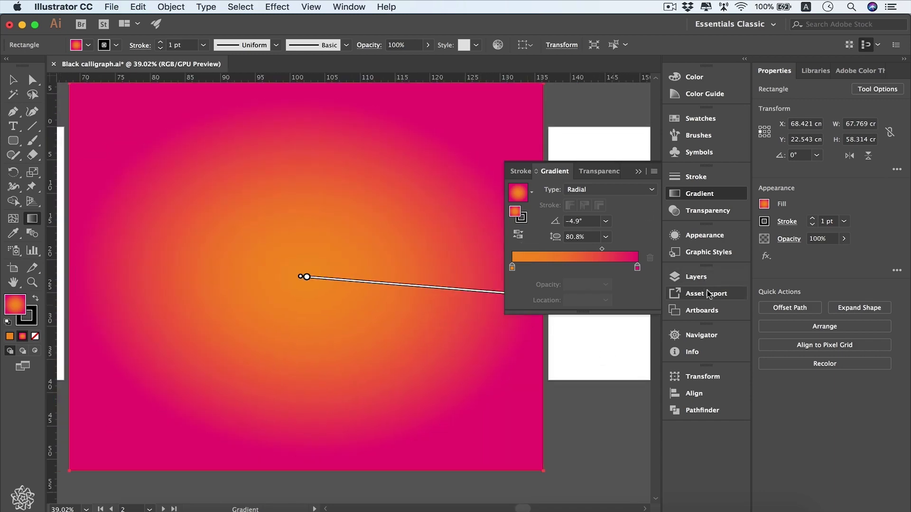
click(697, 277)
click(520, 289)
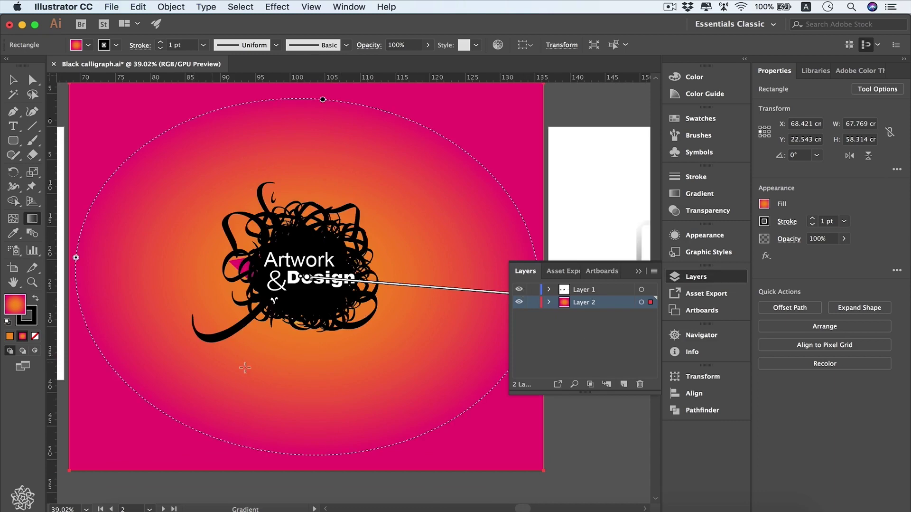
click(506, 319)
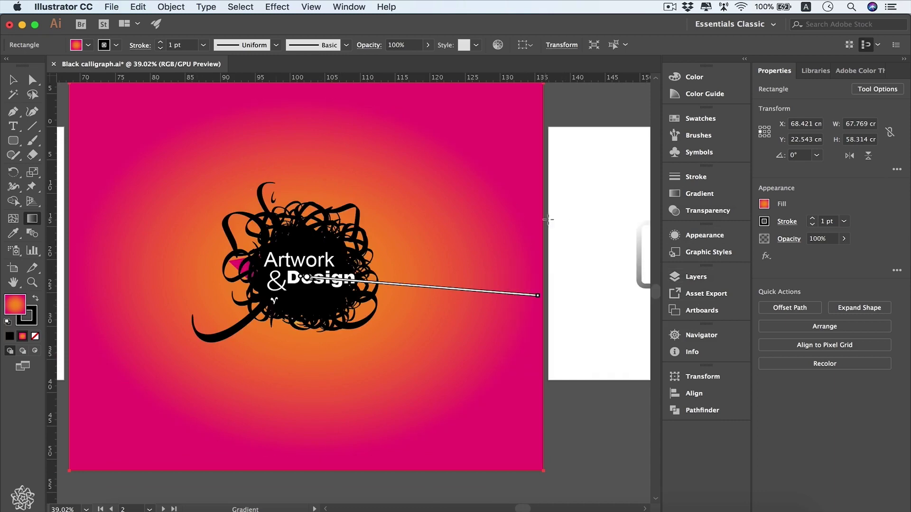
Save the background's gradient as a swatch under the default name, and add a second swatch of it straight from the fill color.
click(695, 195)
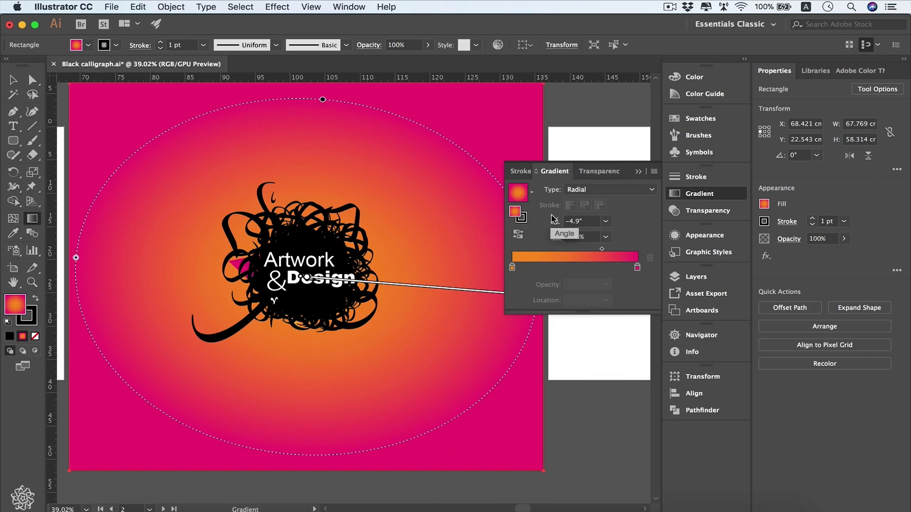
click(707, 118)
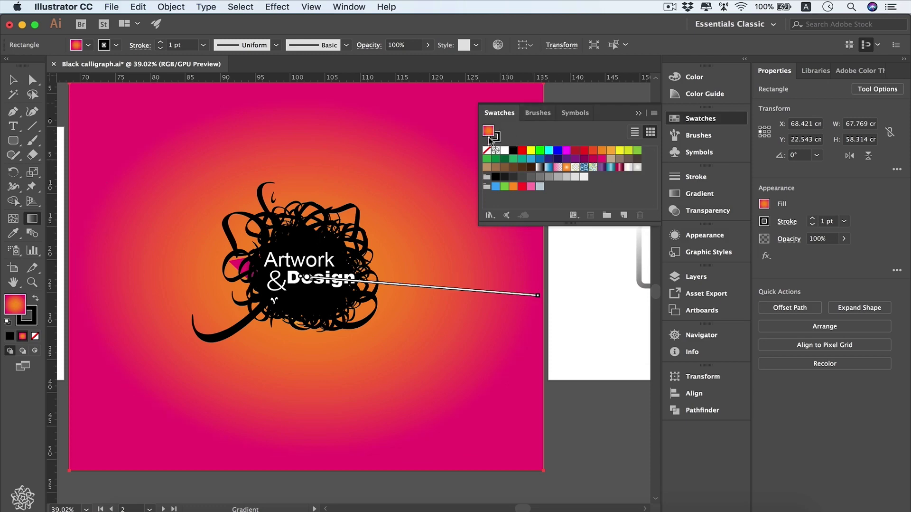
click(624, 215)
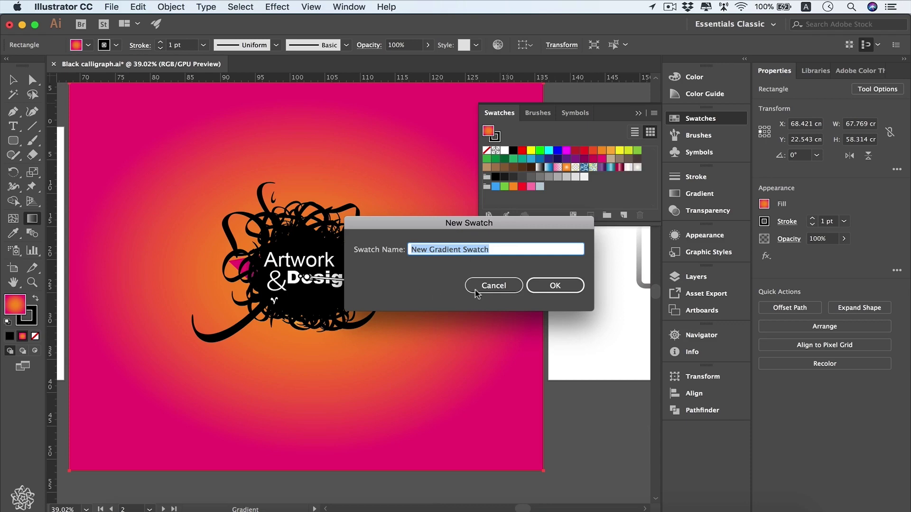
click(567, 287)
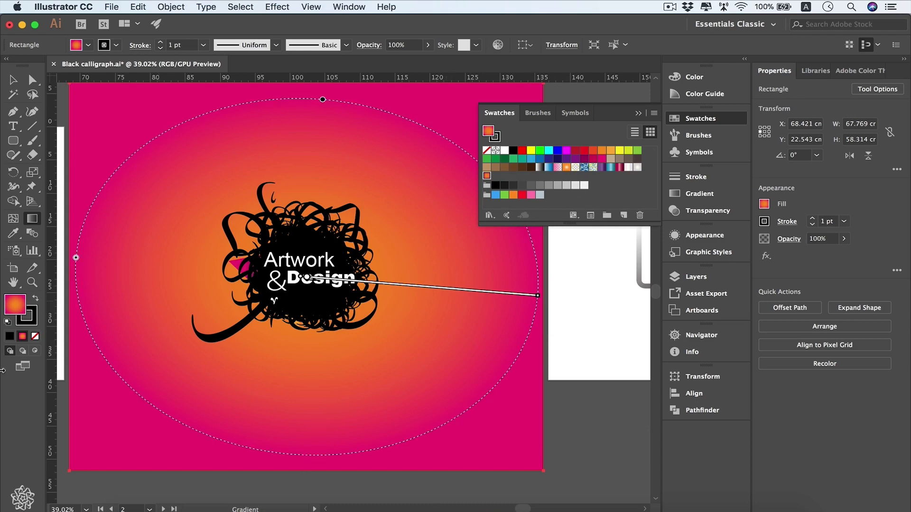
key(v)
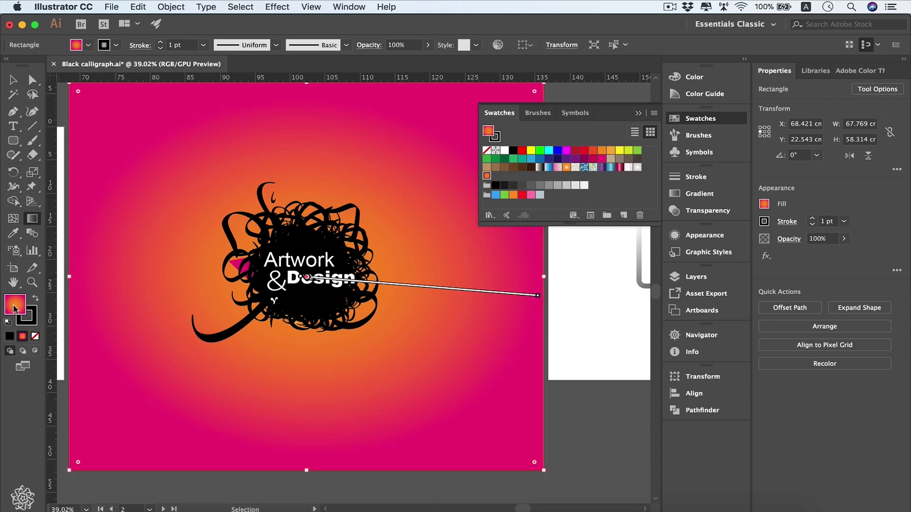
drag(13, 308, 496, 180)
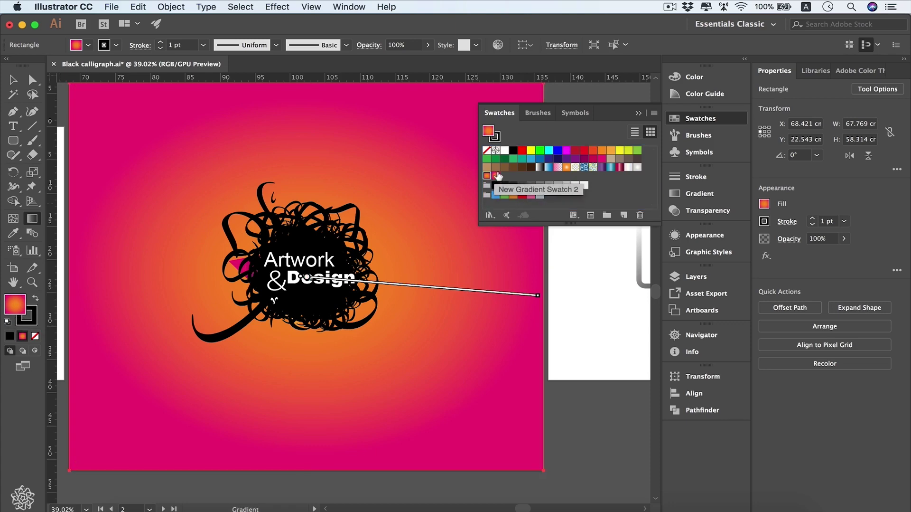
Fill the first rounded square on the neighbouring white artboard with the first saved gradient swatch.
key(v)
scroll(474, 349, up, 1)
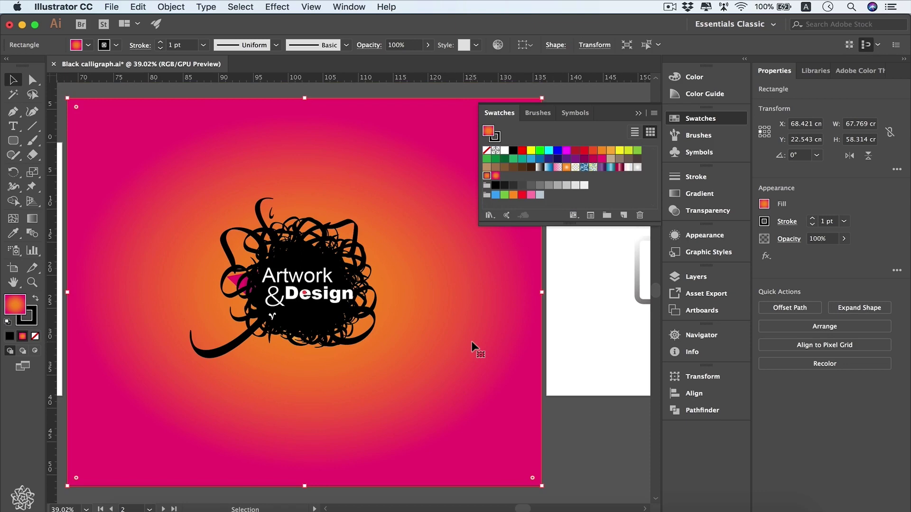
scroll(473, 343, right, 10)
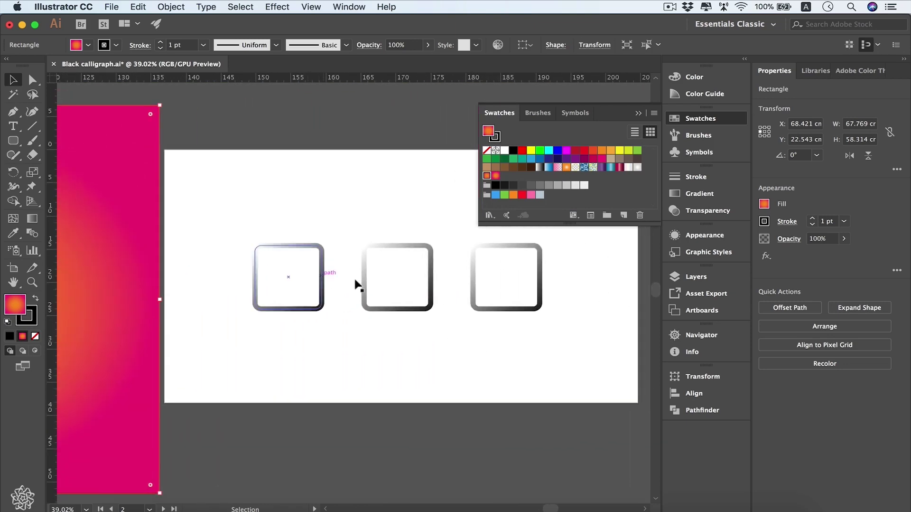
click(296, 270)
click(487, 175)
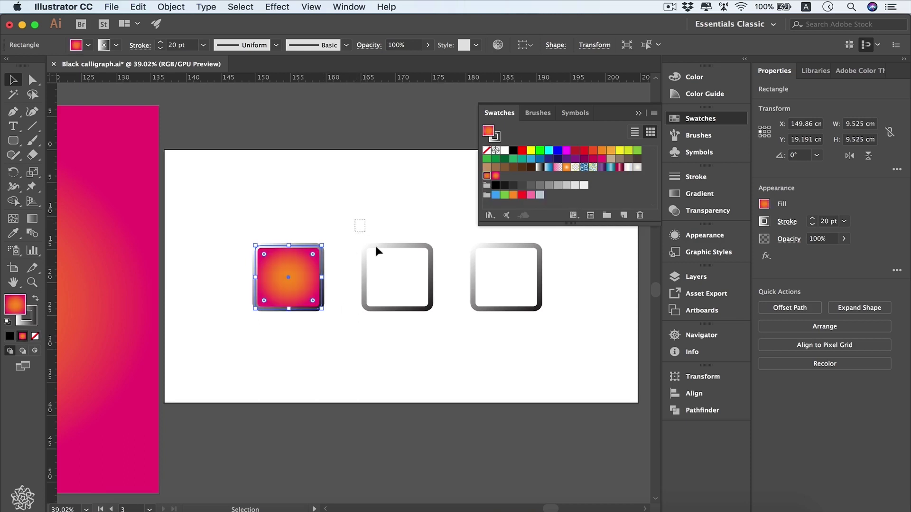
Copy the background rectangle's fill and stroke onto the middle square with the Eyedropper, and restore the square's unfilled, gradient-stroked look.
click(389, 264)
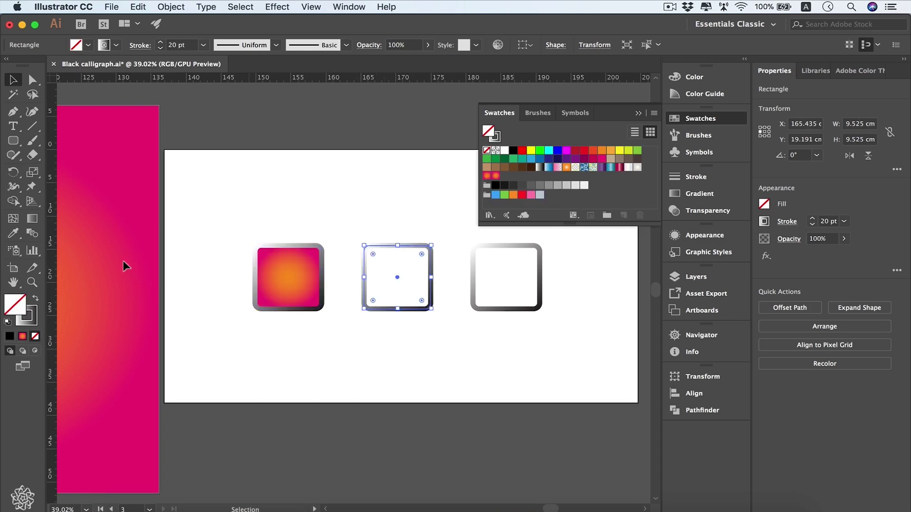
click(14, 234)
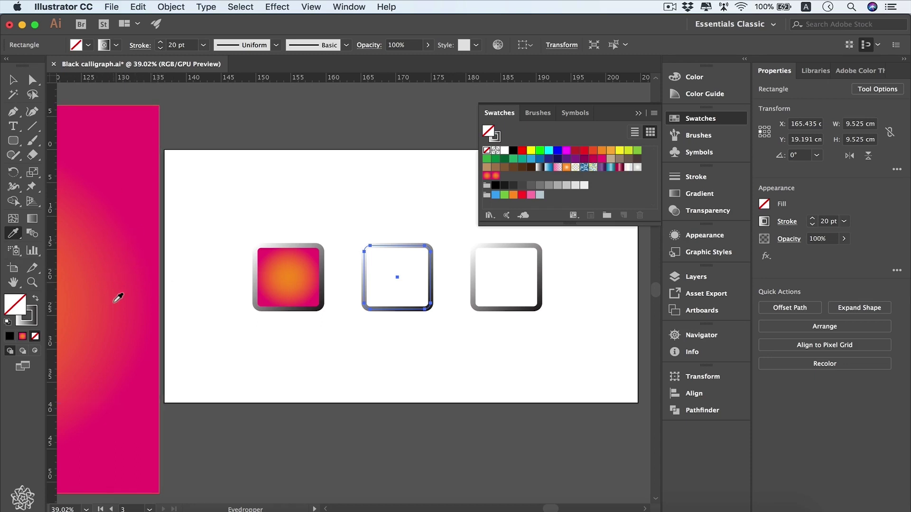
click(122, 256)
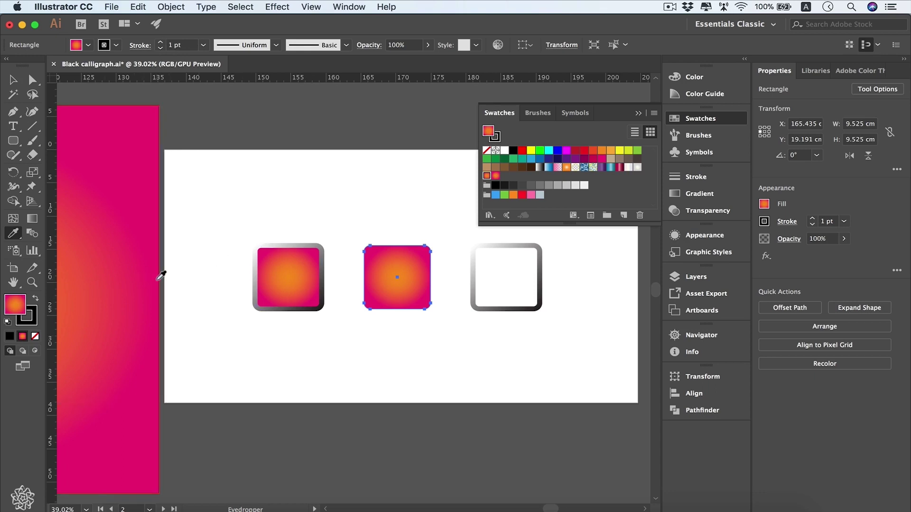
key(super)
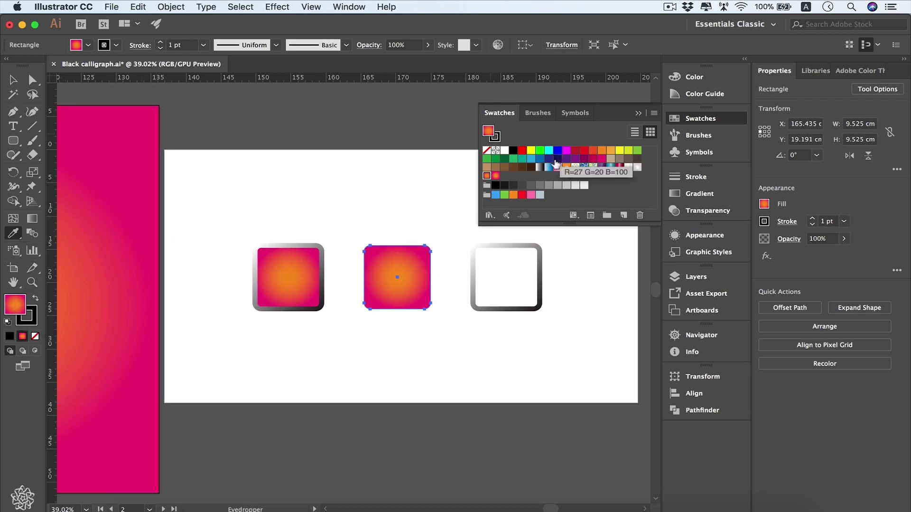
click(299, 282)
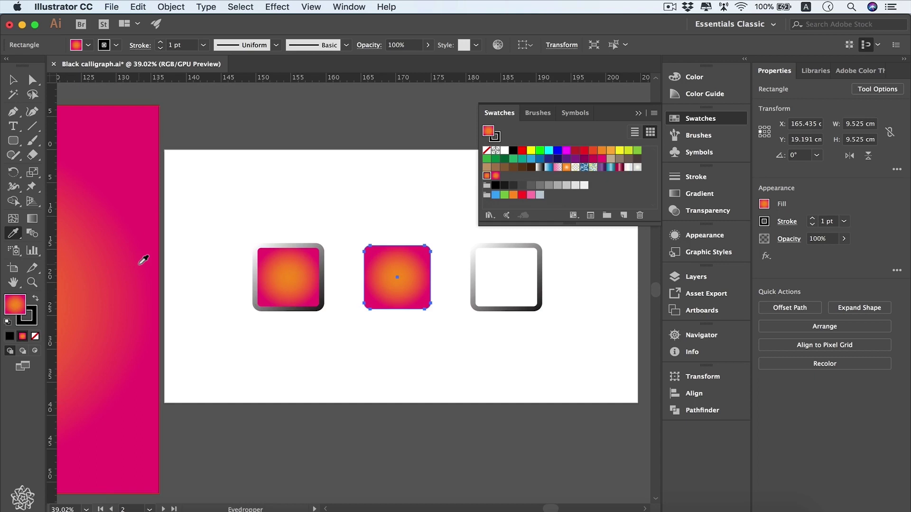
click(370, 316)
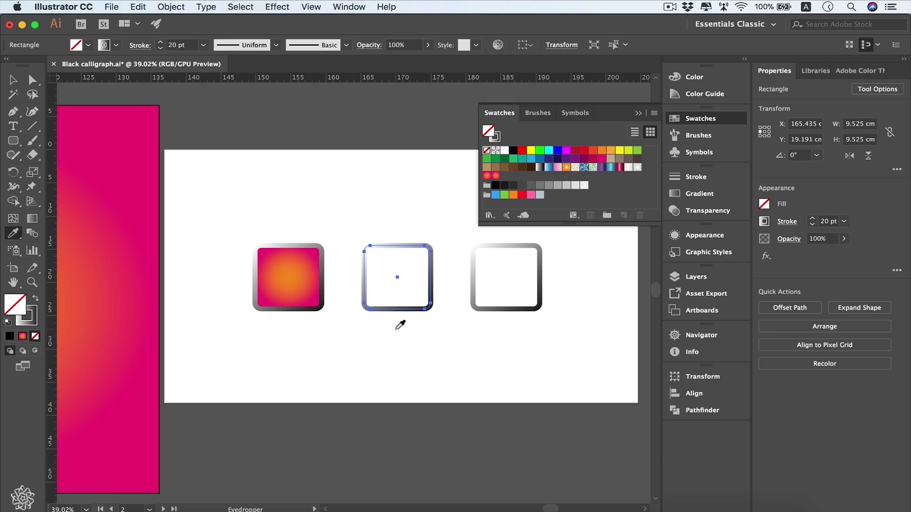
Clear the first square's fill and apply the second saved gradient swatch to the strokes of all three squares.
key(v)
click(288, 309)
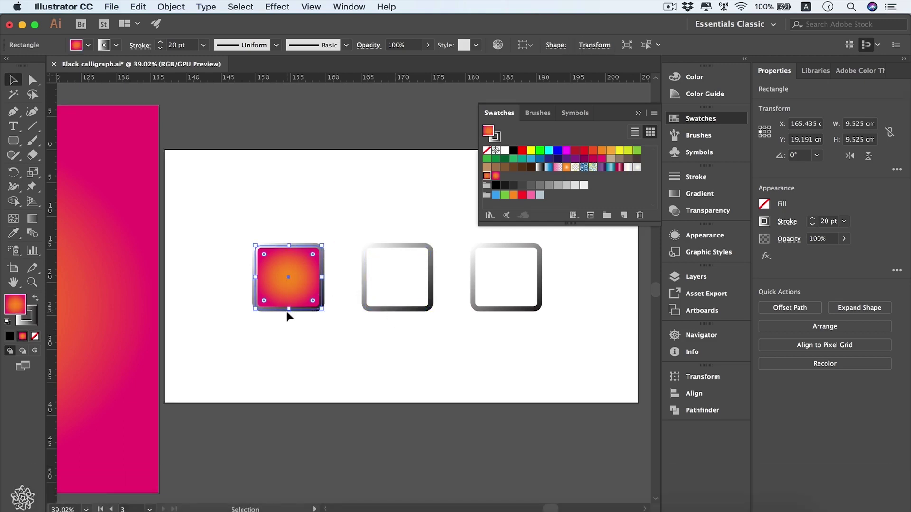
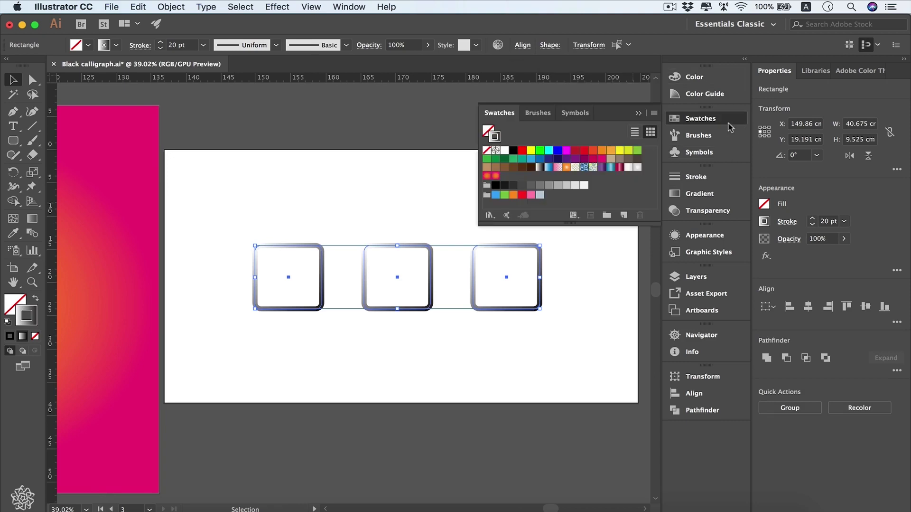
click(496, 176)
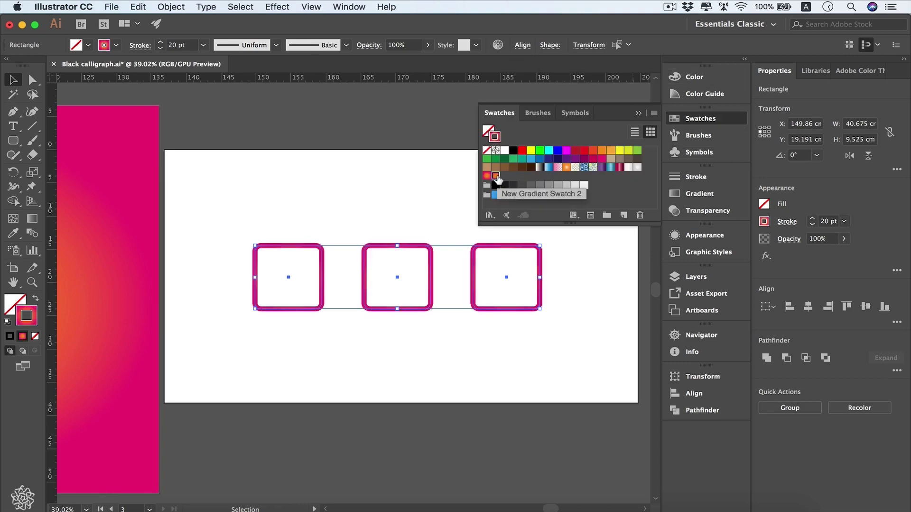
Shift the midpoint of the radial stroke gradient on all three squares to about 49%.
click(728, 194)
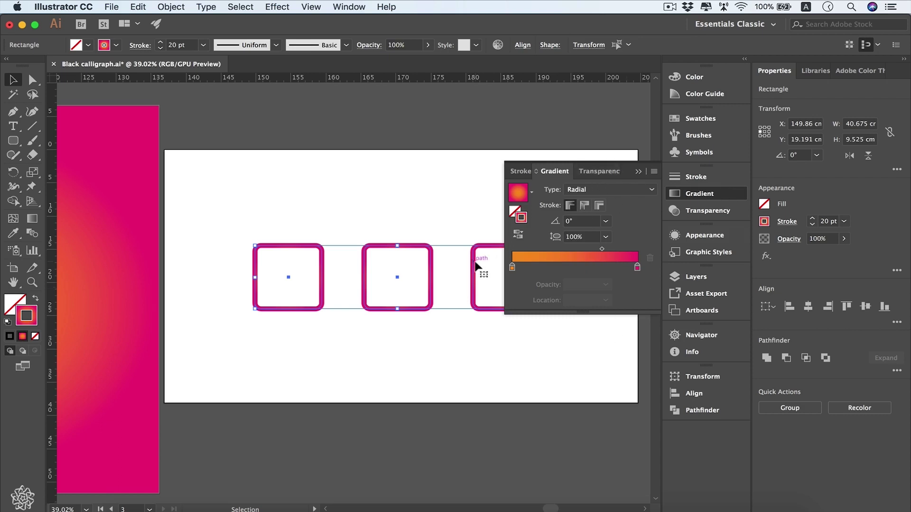
scroll(476, 266, up, 3)
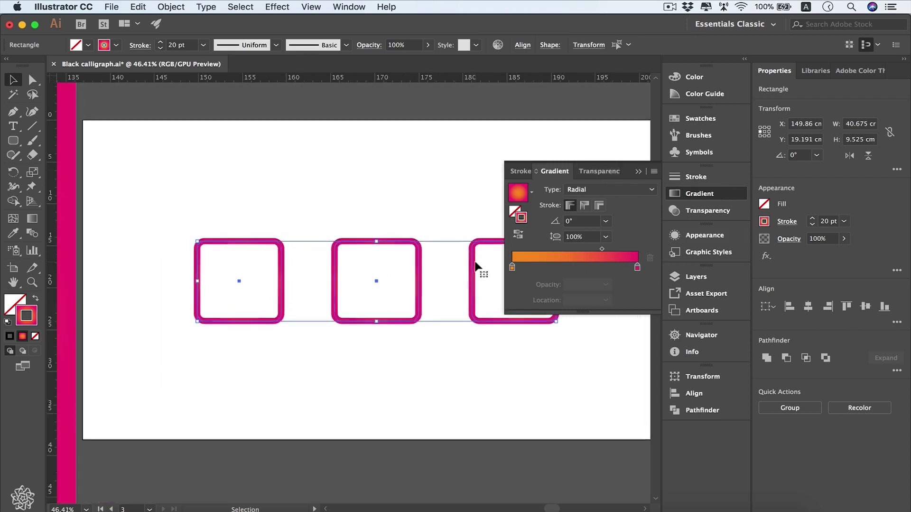
scroll(476, 266, down, 2)
scroll(476, 266, right, 3)
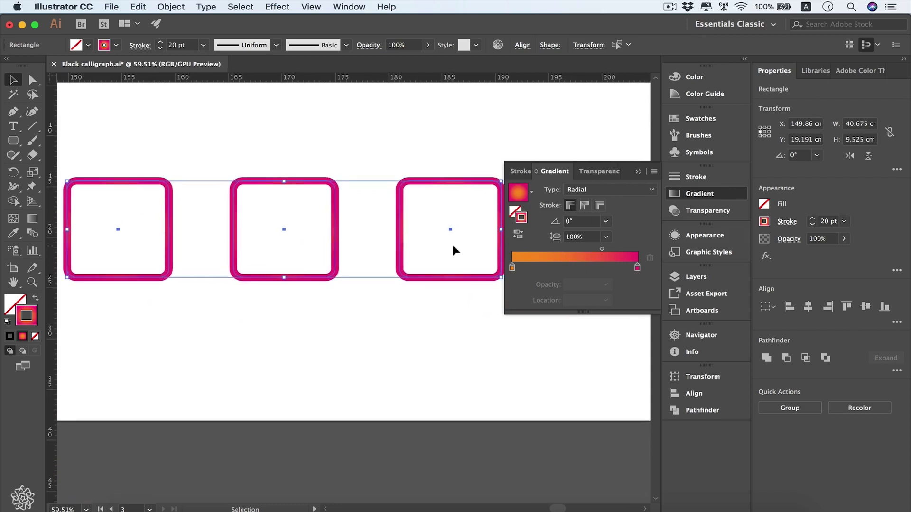
click(904, 59)
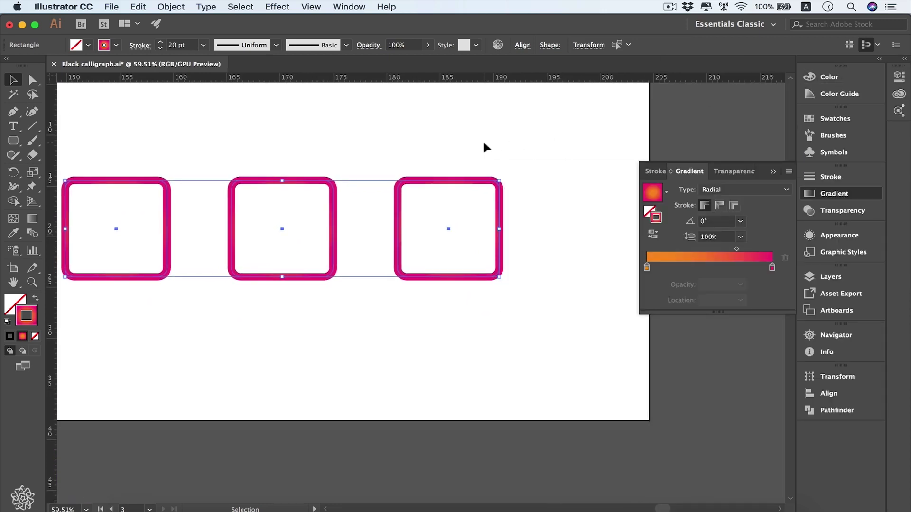
scroll(483, 141, left, 4)
scroll(483, 141, up, 1)
scroll(483, 140, up, 2)
scroll(484, 140, right, 1)
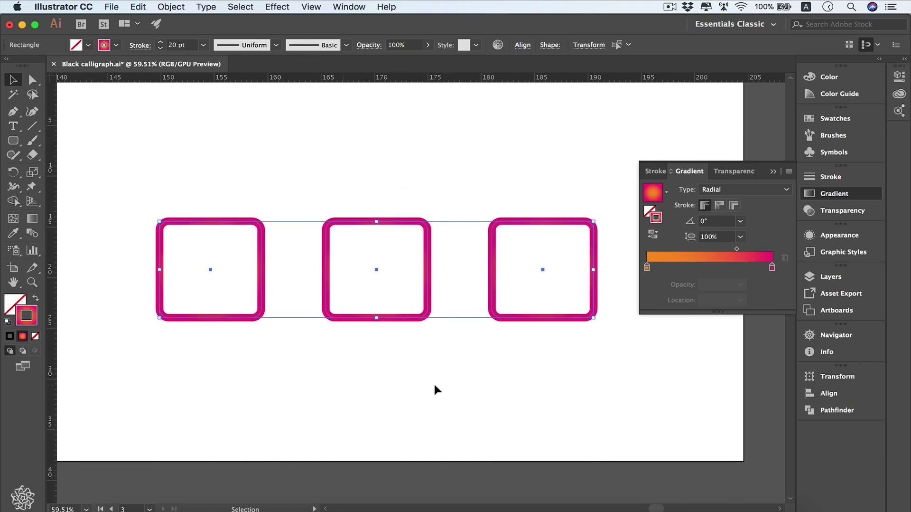
drag(738, 253, 710, 251)
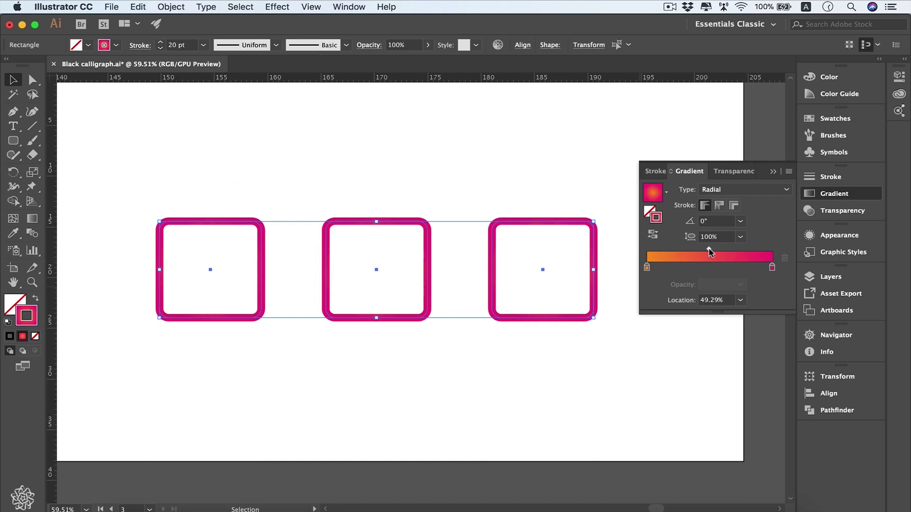
Set the three squares' stroke weight to 40 pt and change their stroke gradient type to Linear, leaving nothing selected.
click(204, 45)
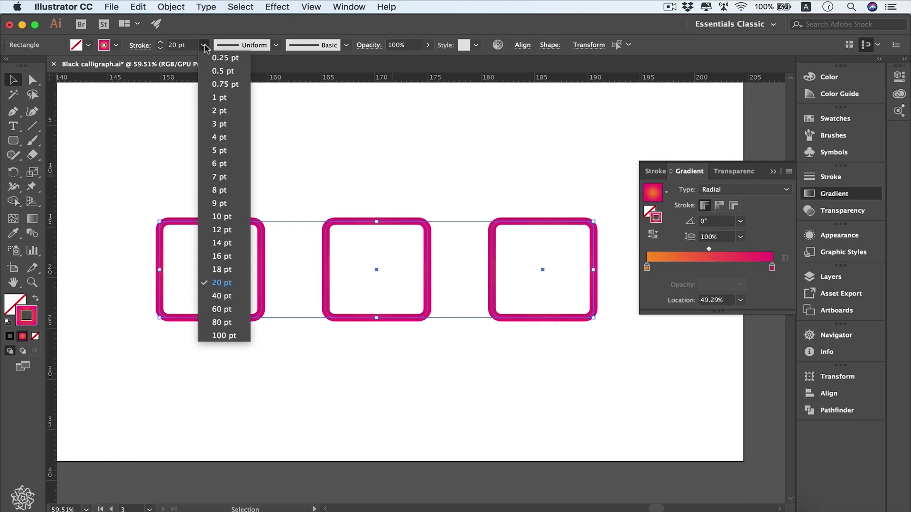
click(235, 297)
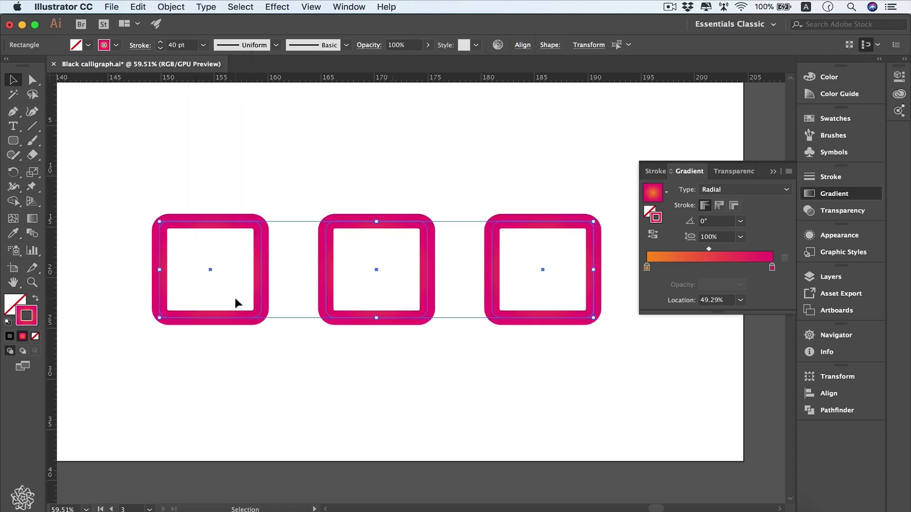
click(788, 190)
click(774, 200)
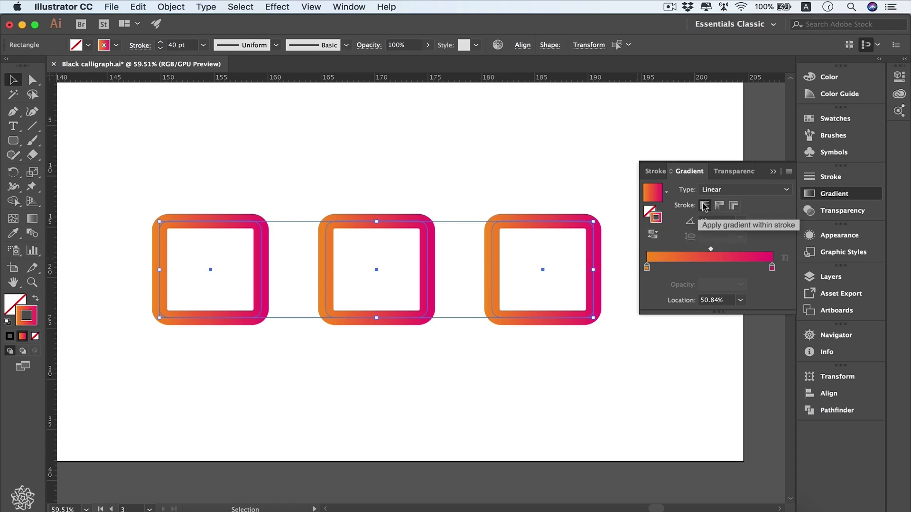
click(431, 192)
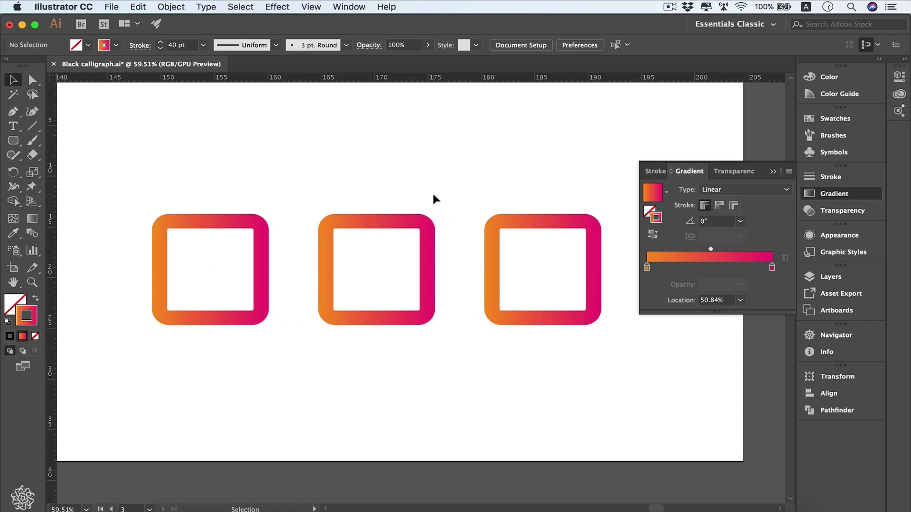
Apply the gradient along the stroke on the middle square and across the stroke on the third square.
click(370, 257)
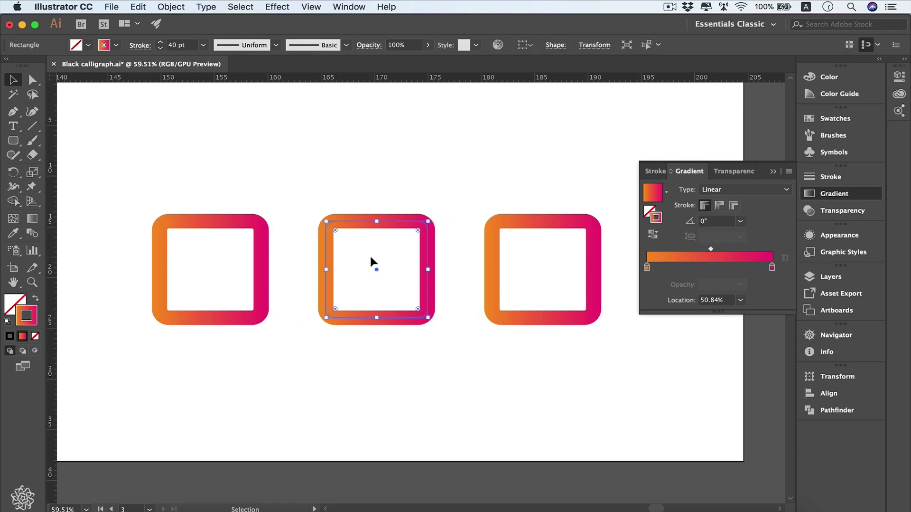
click(720, 205)
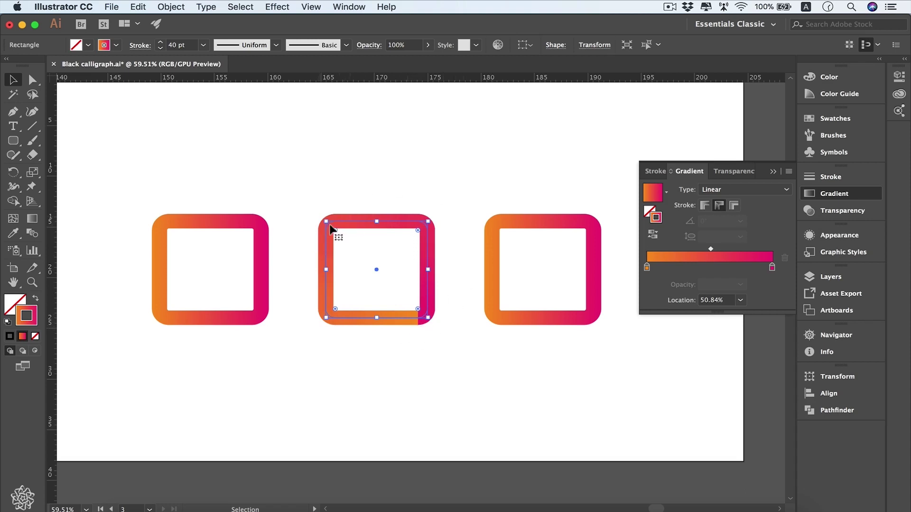
click(522, 220)
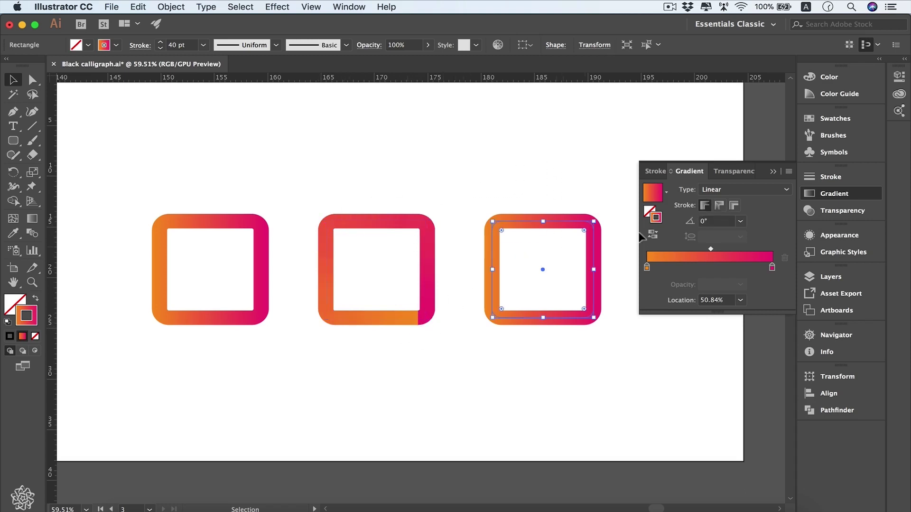
click(735, 206)
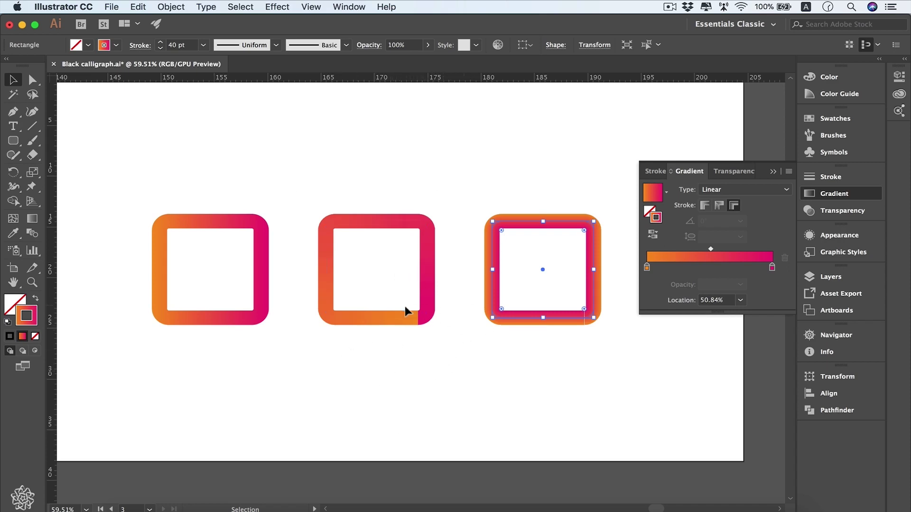
Try to adjust the stroke gradients of the third and middle squares with the Gradient tool.
click(32, 219)
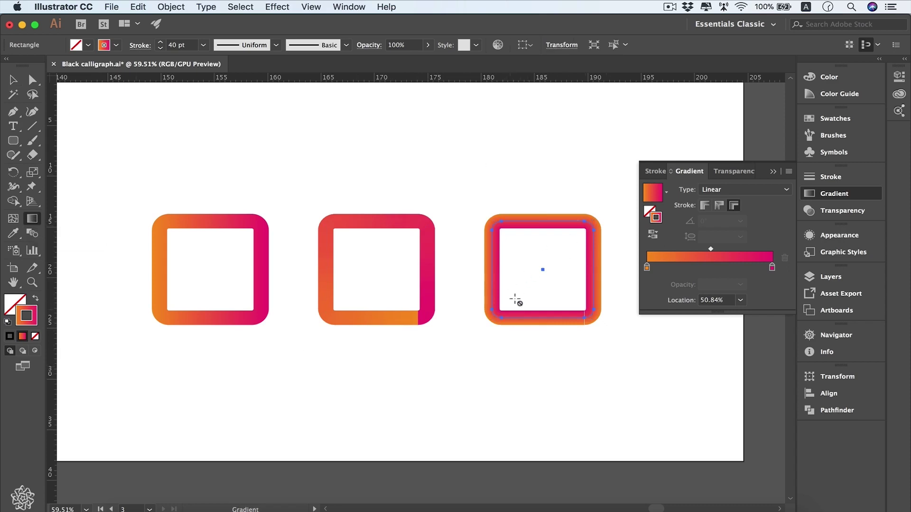
click(406, 278)
click(15, 80)
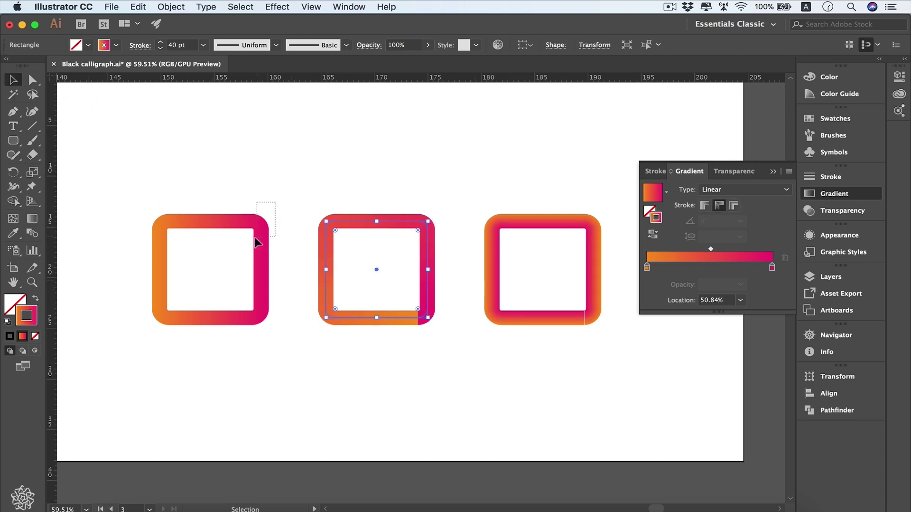
Set the first square's stroke gradient angle to 60° and shift its midpoint toward the orange end.
click(260, 257)
click(741, 220)
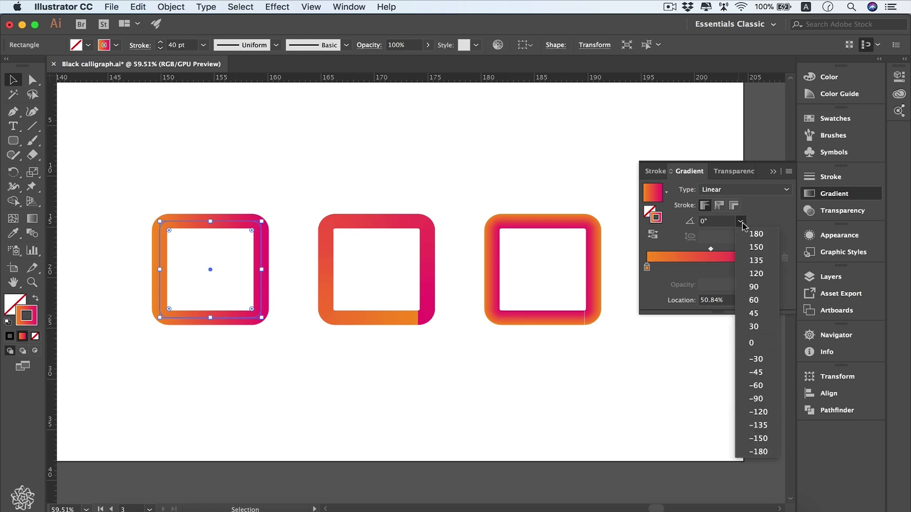
click(774, 300)
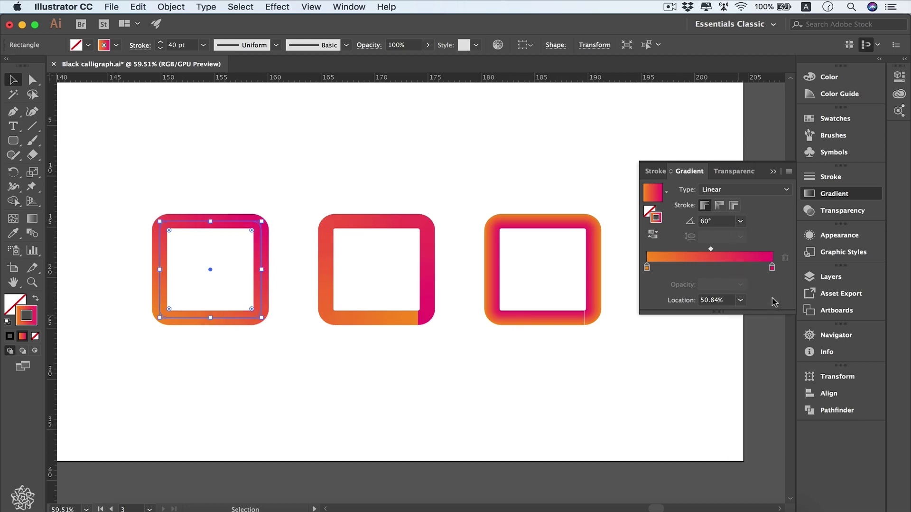
mouse_move(711, 248)
mouse_down()
mouse_move(747, 250)
mouse_move(695, 252)
mouse_up()
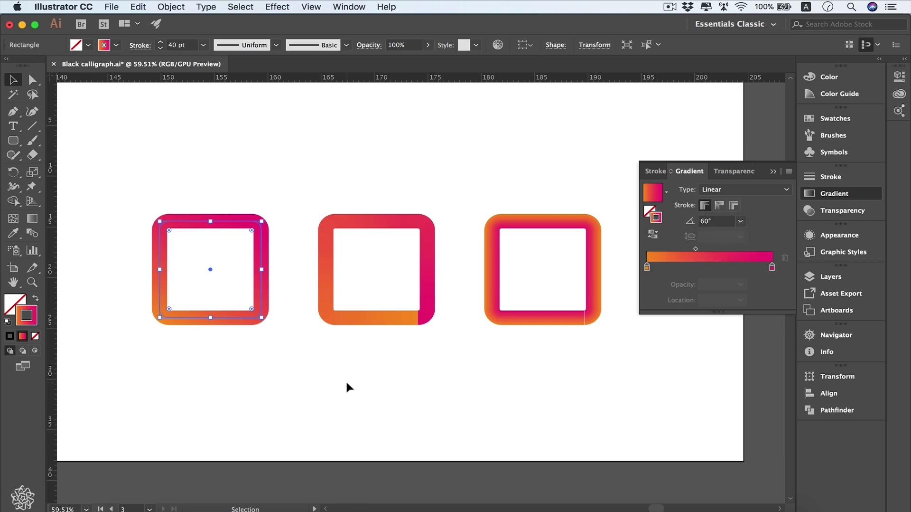
Check the middle square's stroke gradient settings, and move the third square's gradient midpoint to about 17%.
drag(348, 385, 444, 306)
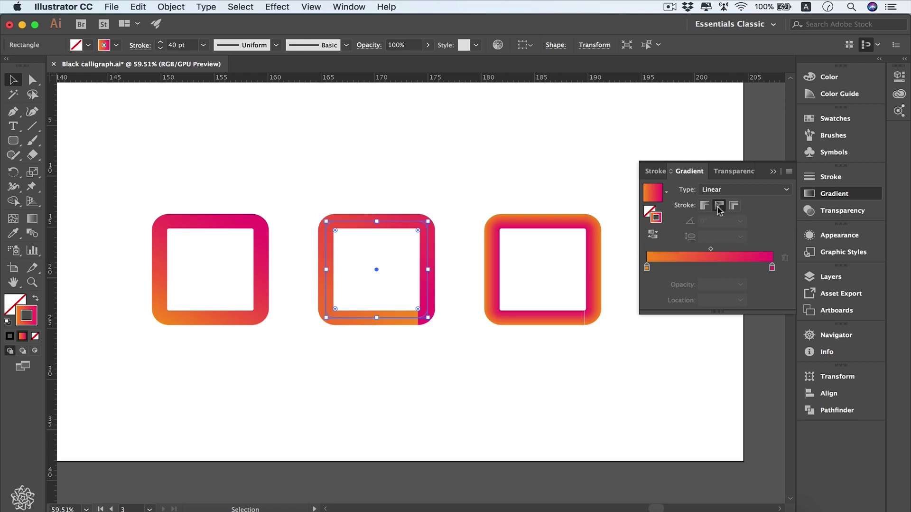
click(546, 298)
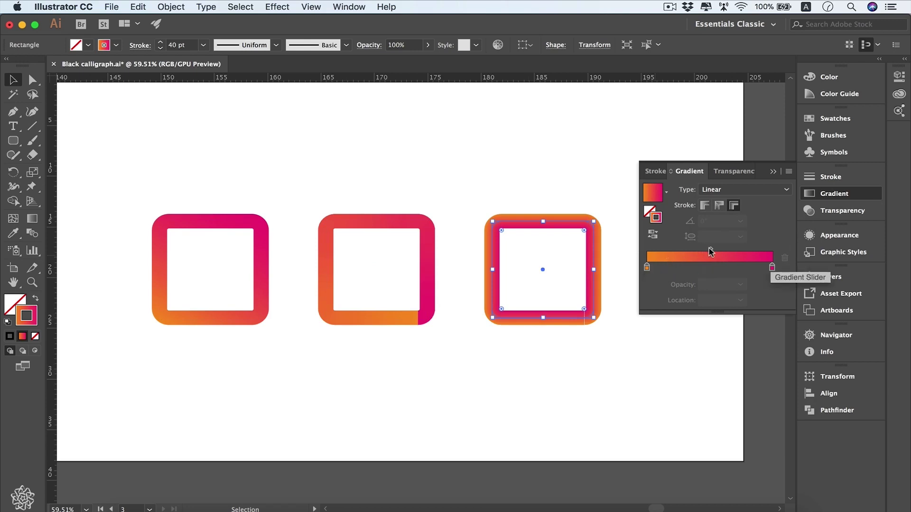
mouse_move(710, 251)
mouse_down()
mouse_move(759, 252)
mouse_move(671, 253)
mouse_up()
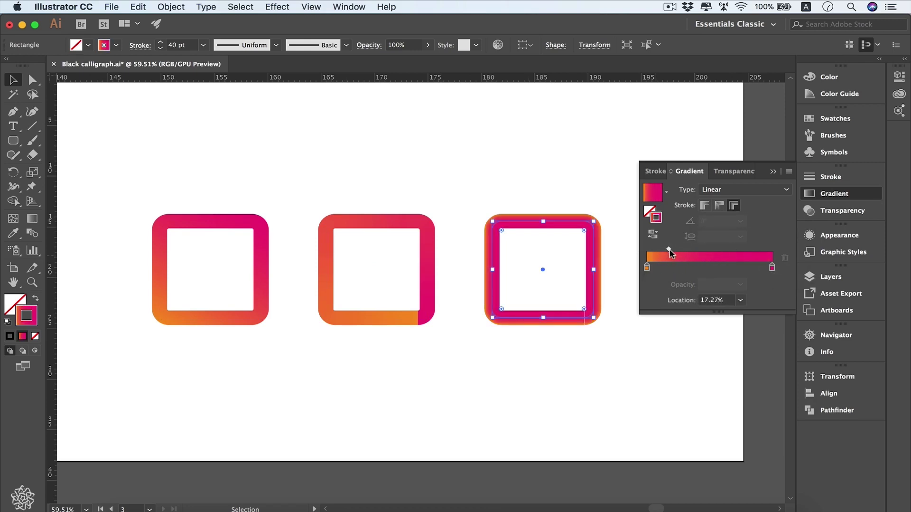